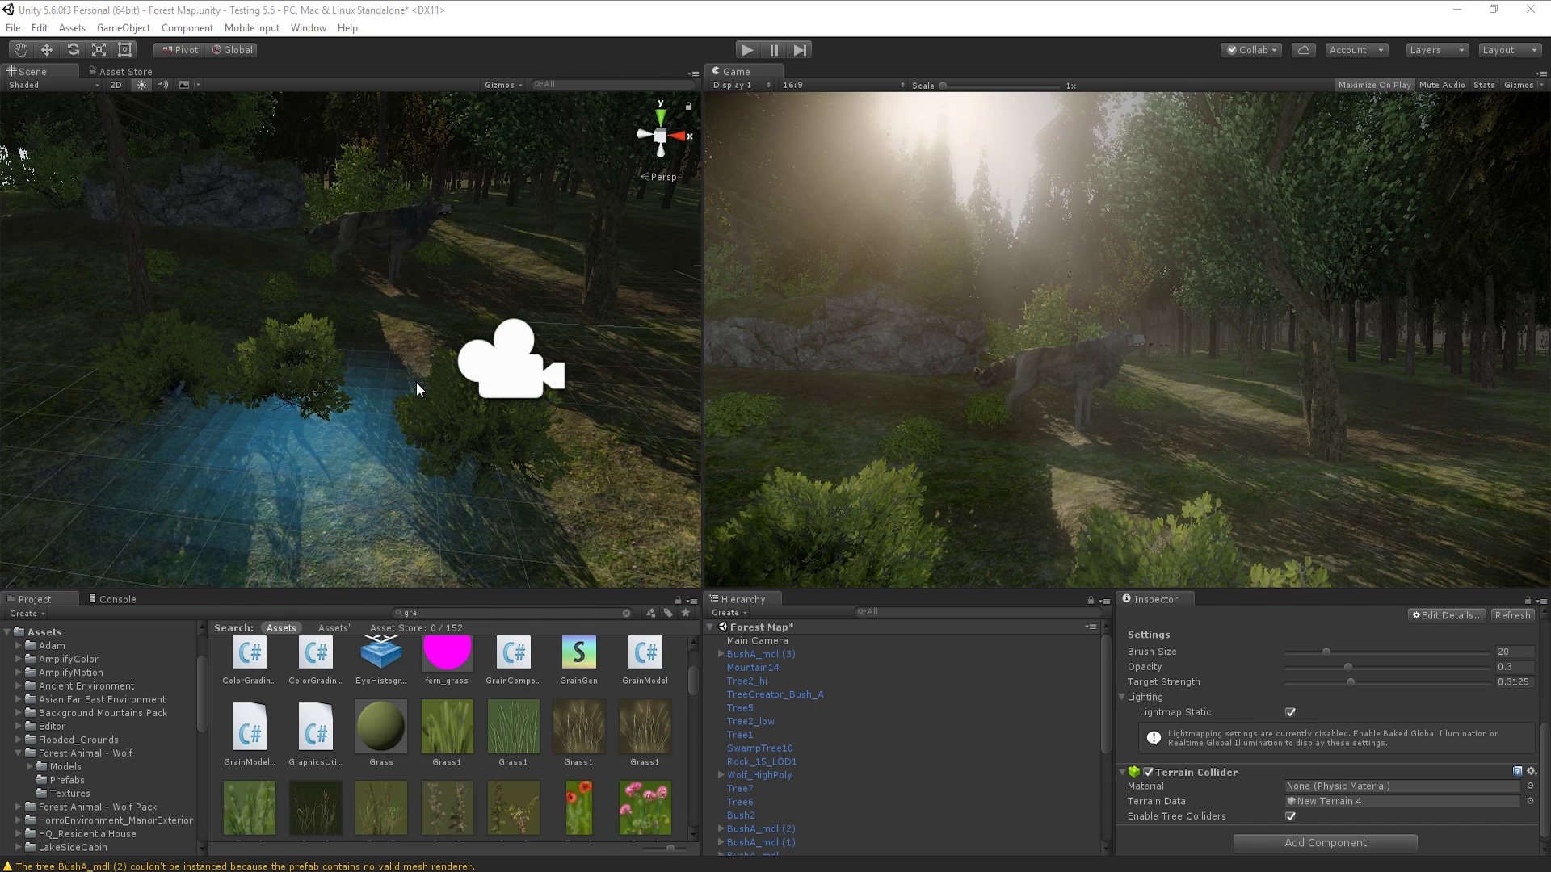
Add Grass1 from the Project panel as the forest terrain's first grass detail texture.
mouse_move(416, 386)
right_down()
mouse_move(578, 352)
mouse_move(602, 432)
right_up()
scroll(1290, 677, up, 5)
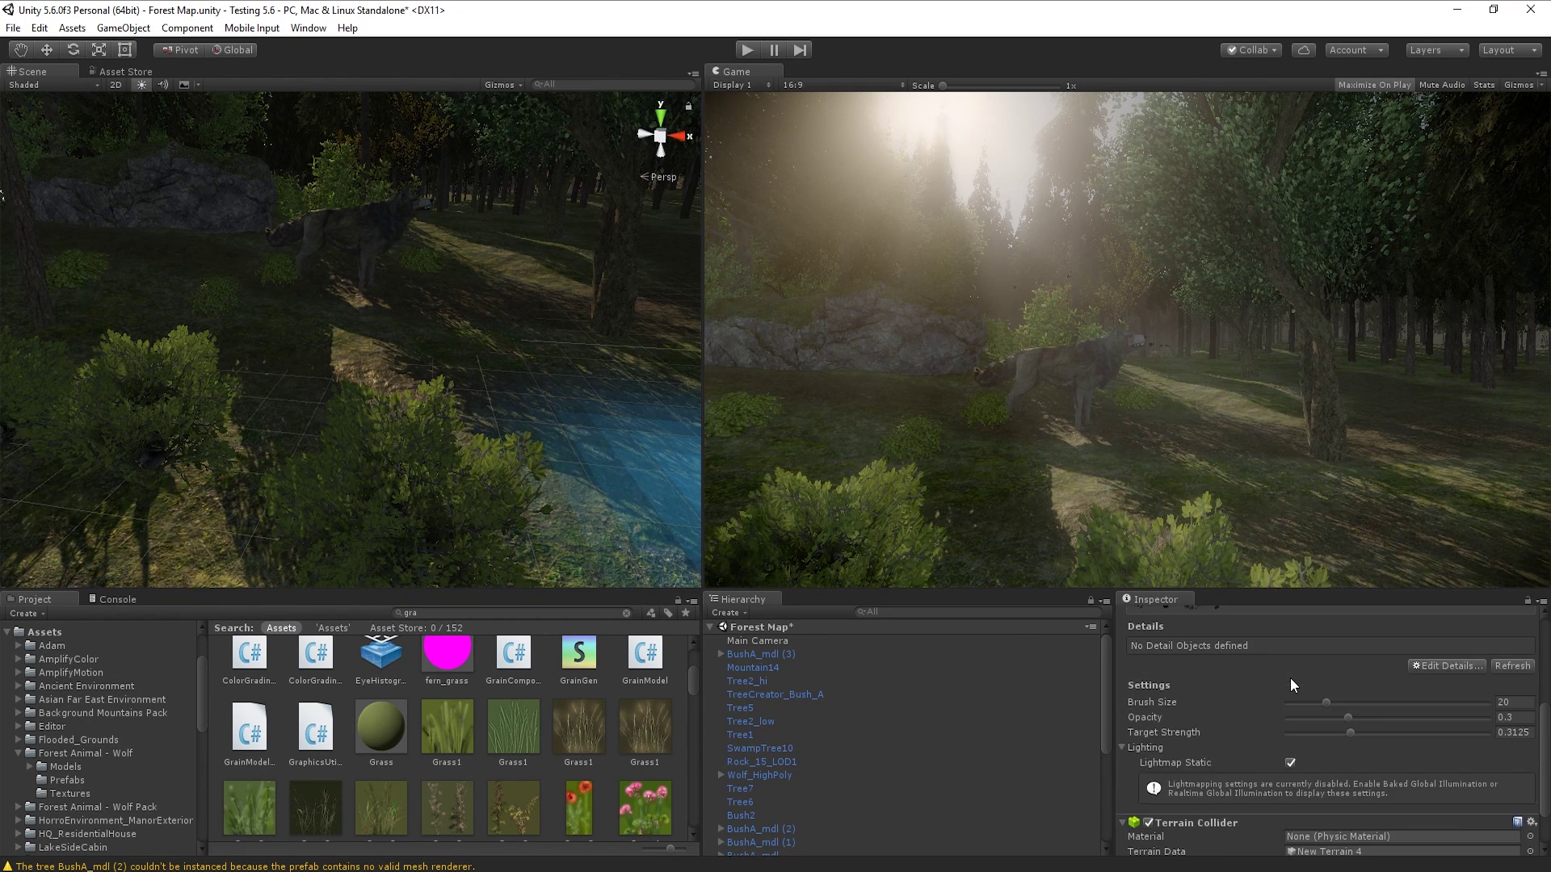
scroll(1432, 716, down, 3)
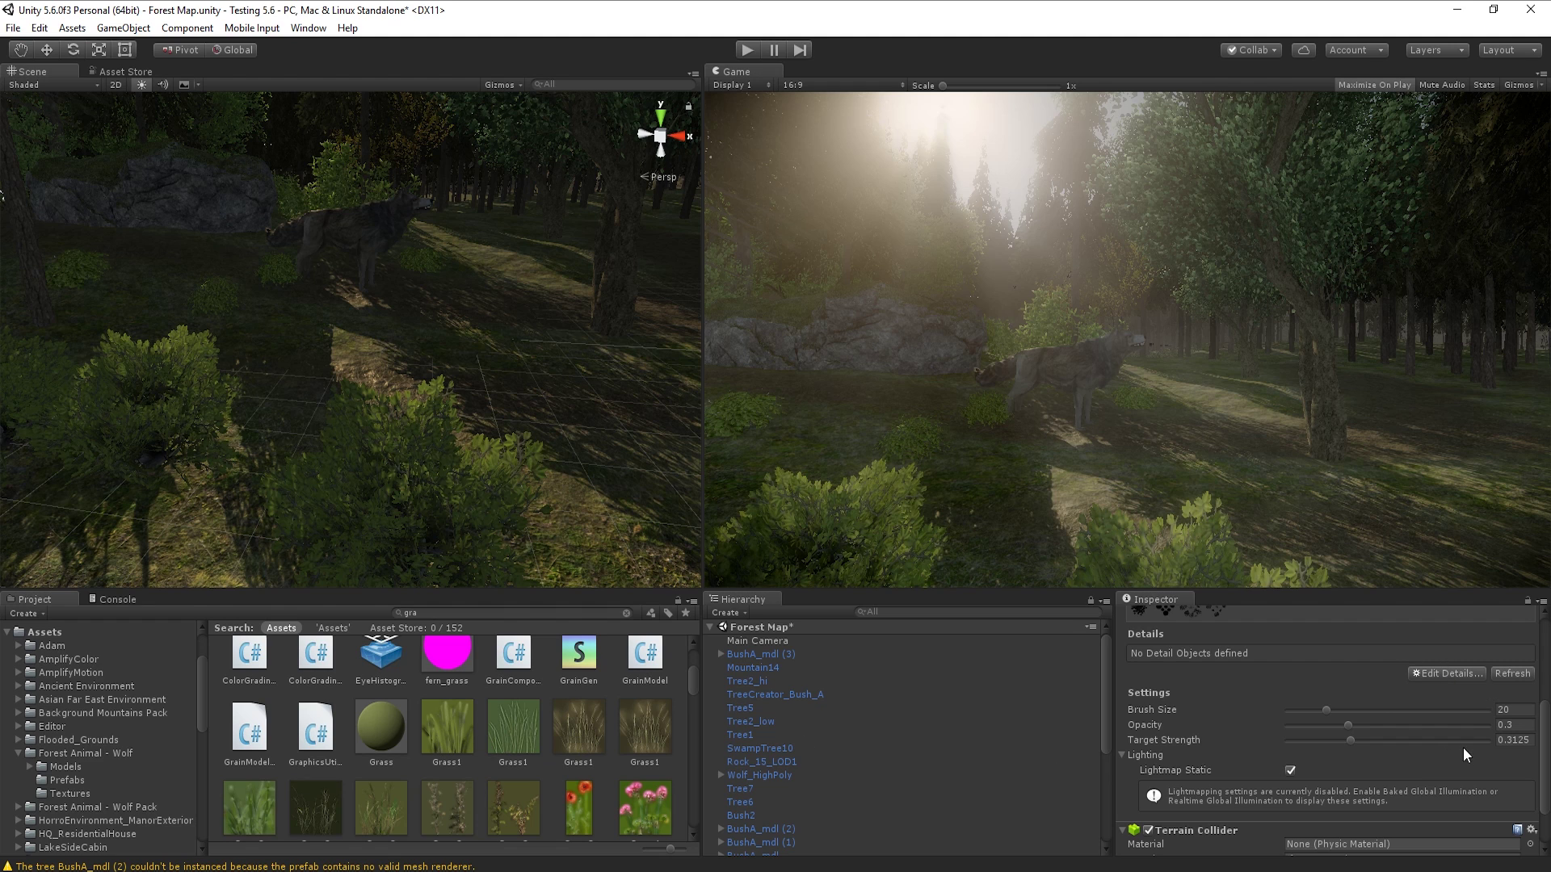
click(1455, 673)
click(1446, 679)
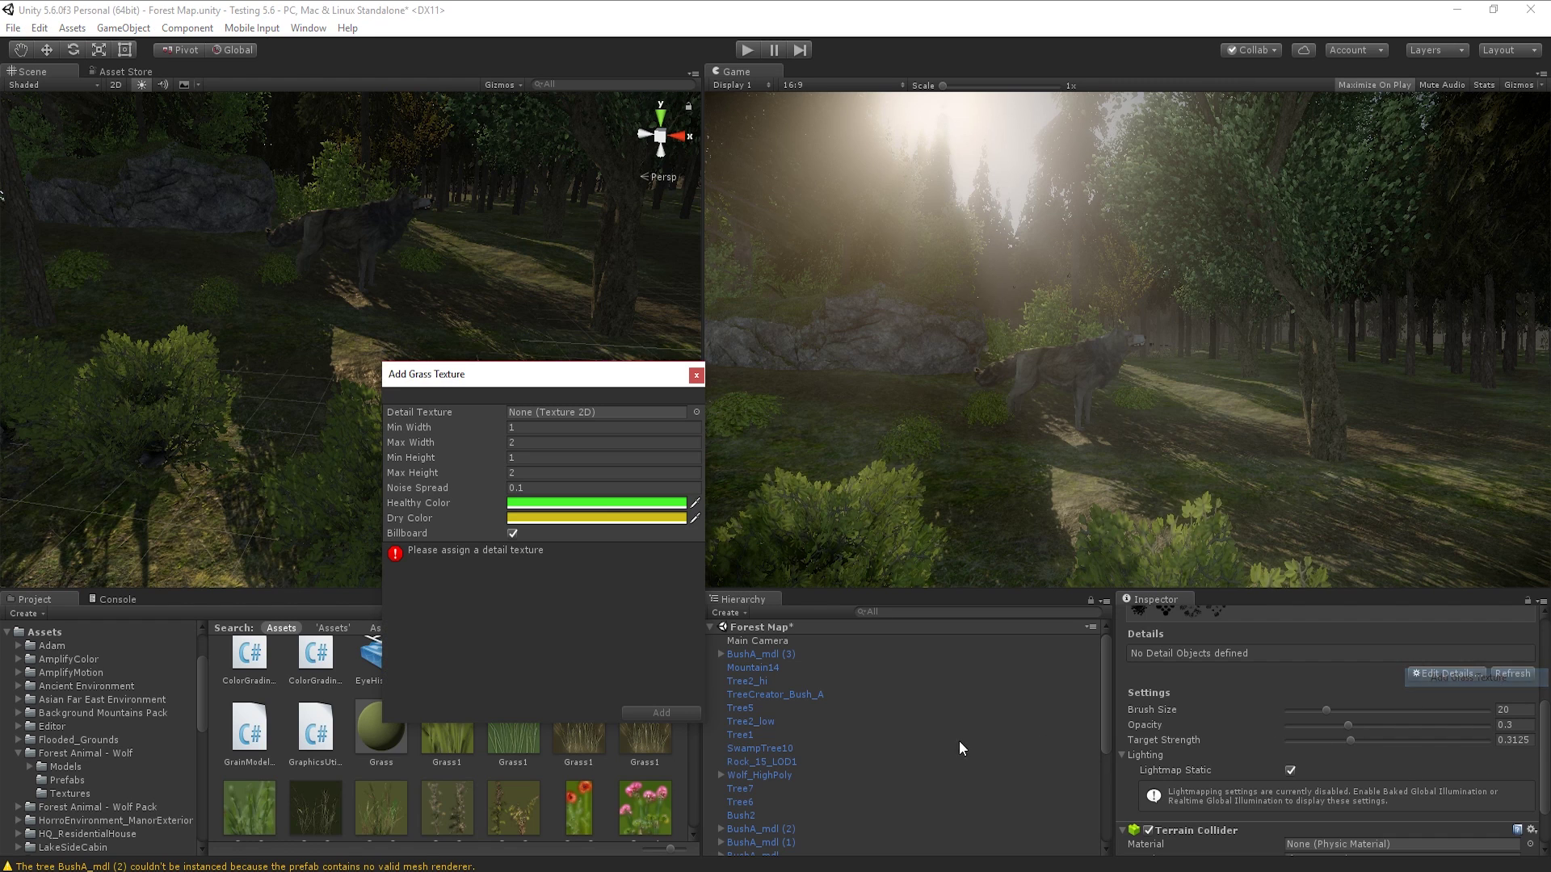
drag(505, 385, 1121, 327)
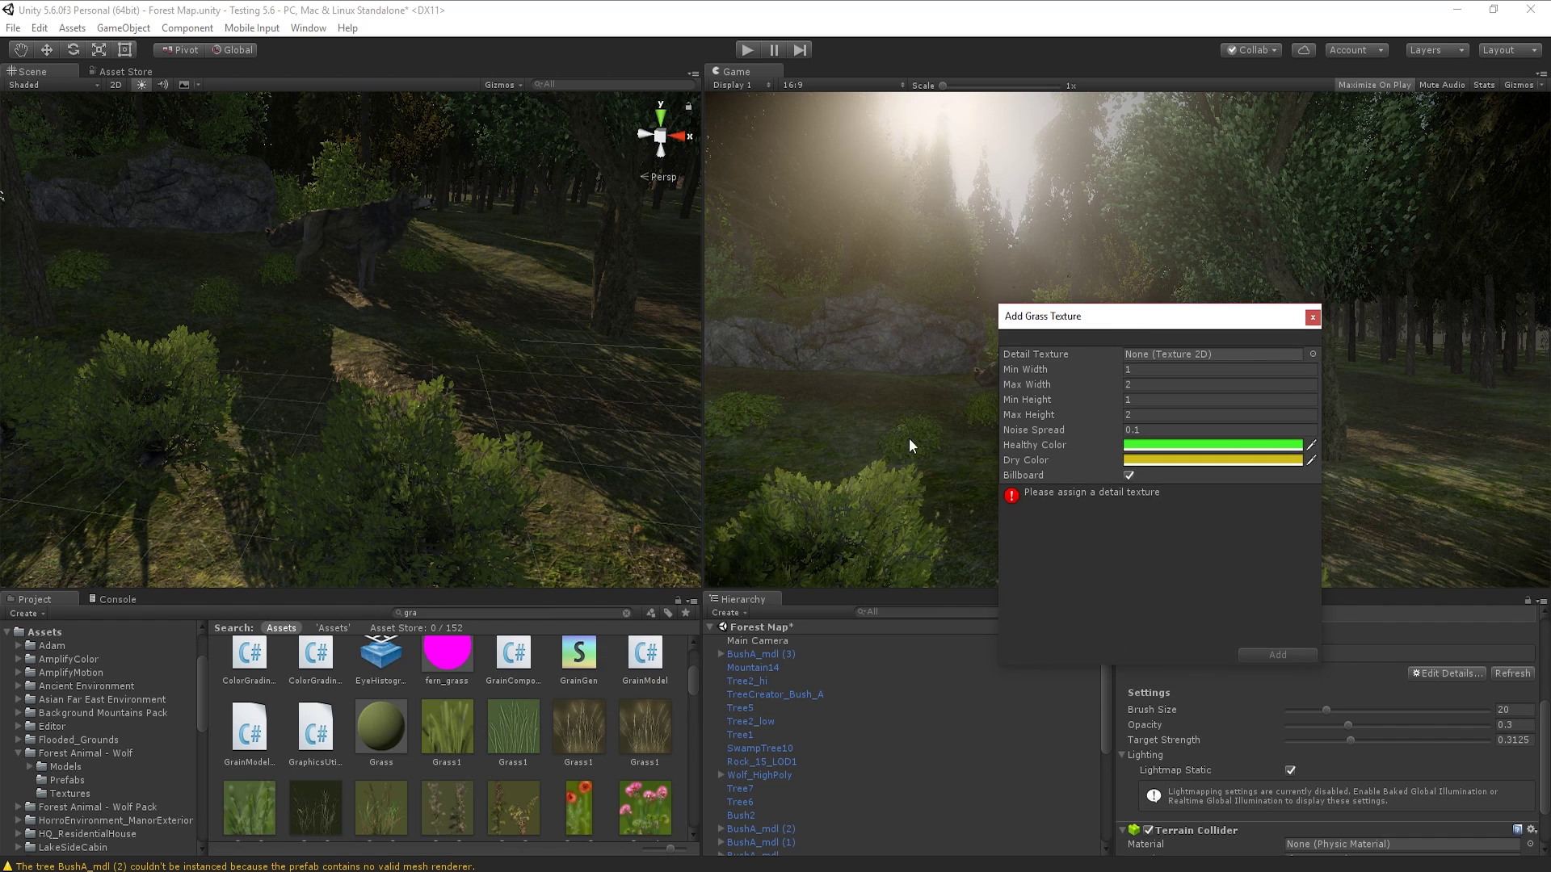
drag(521, 720, 1220, 356)
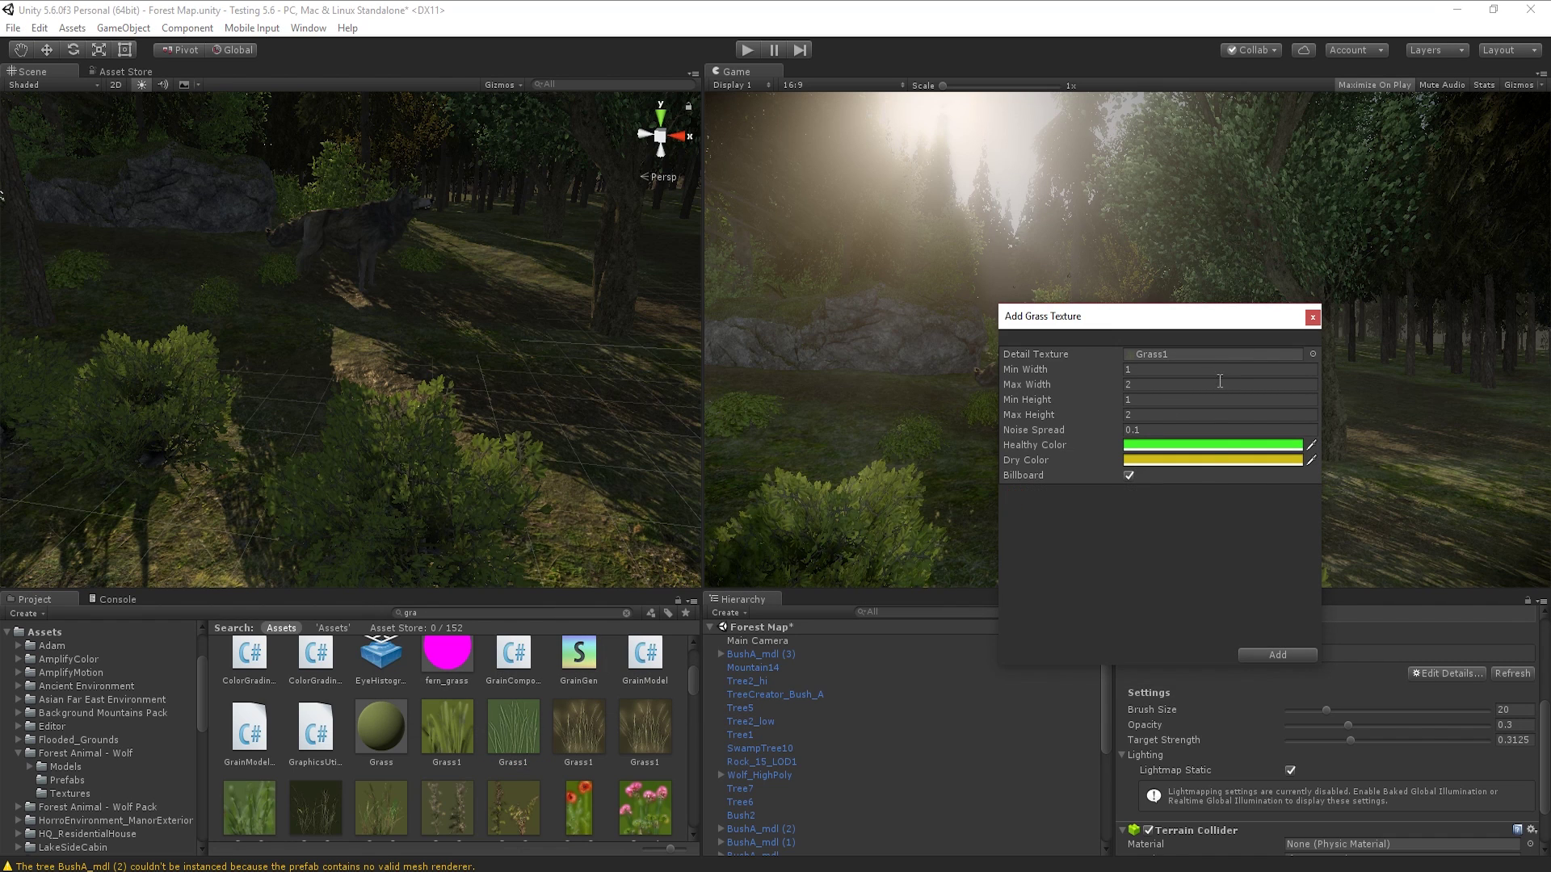
click(1261, 656)
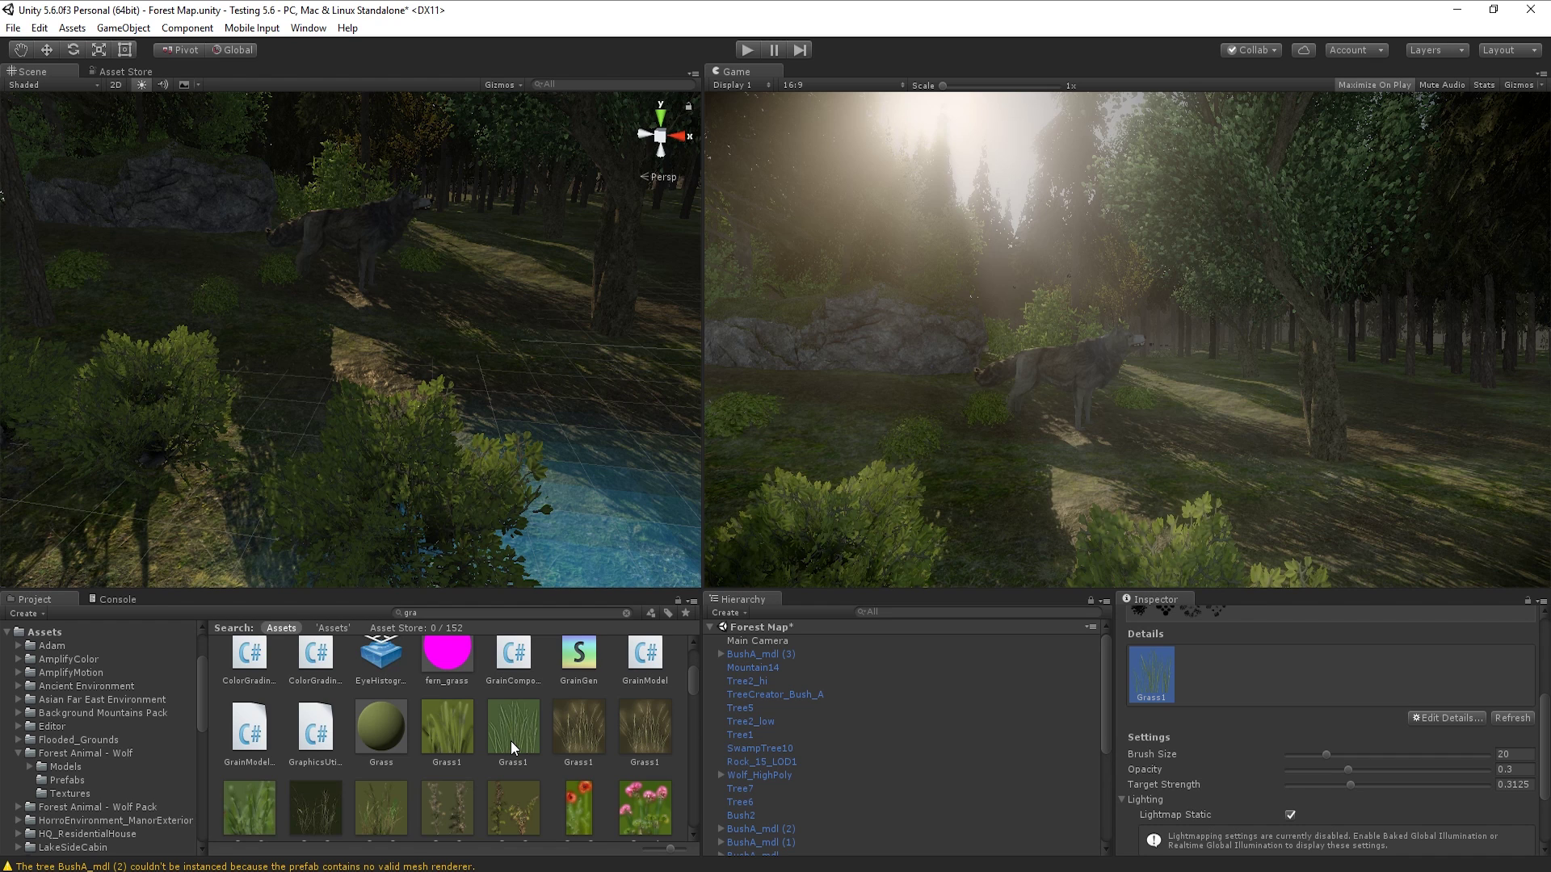
click(514, 731)
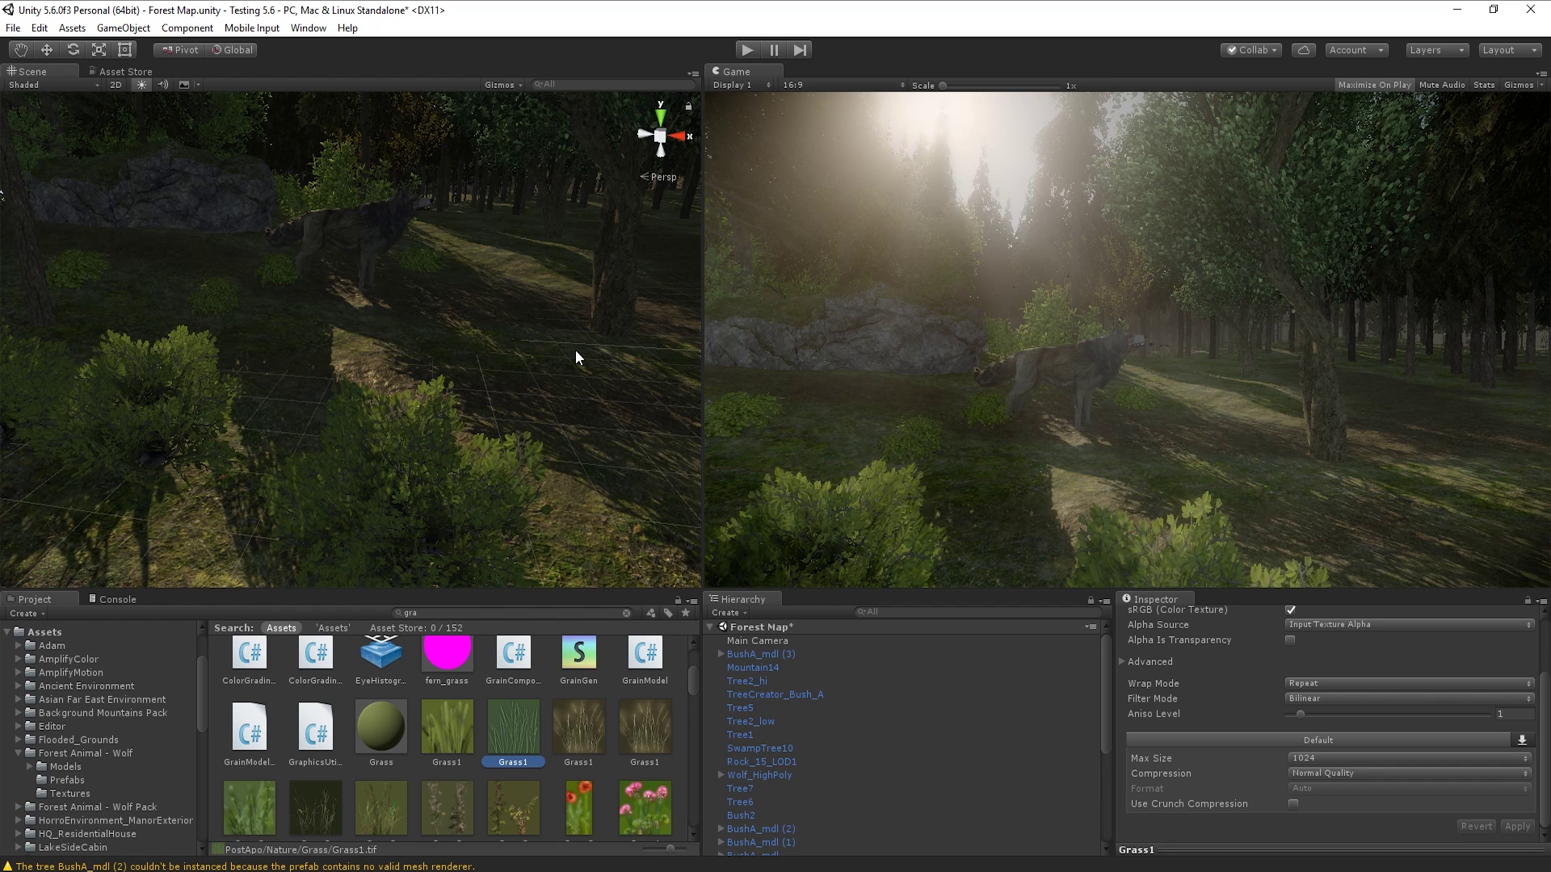
Return to detail painting and set the grass brush size to 6.
click(541, 385)
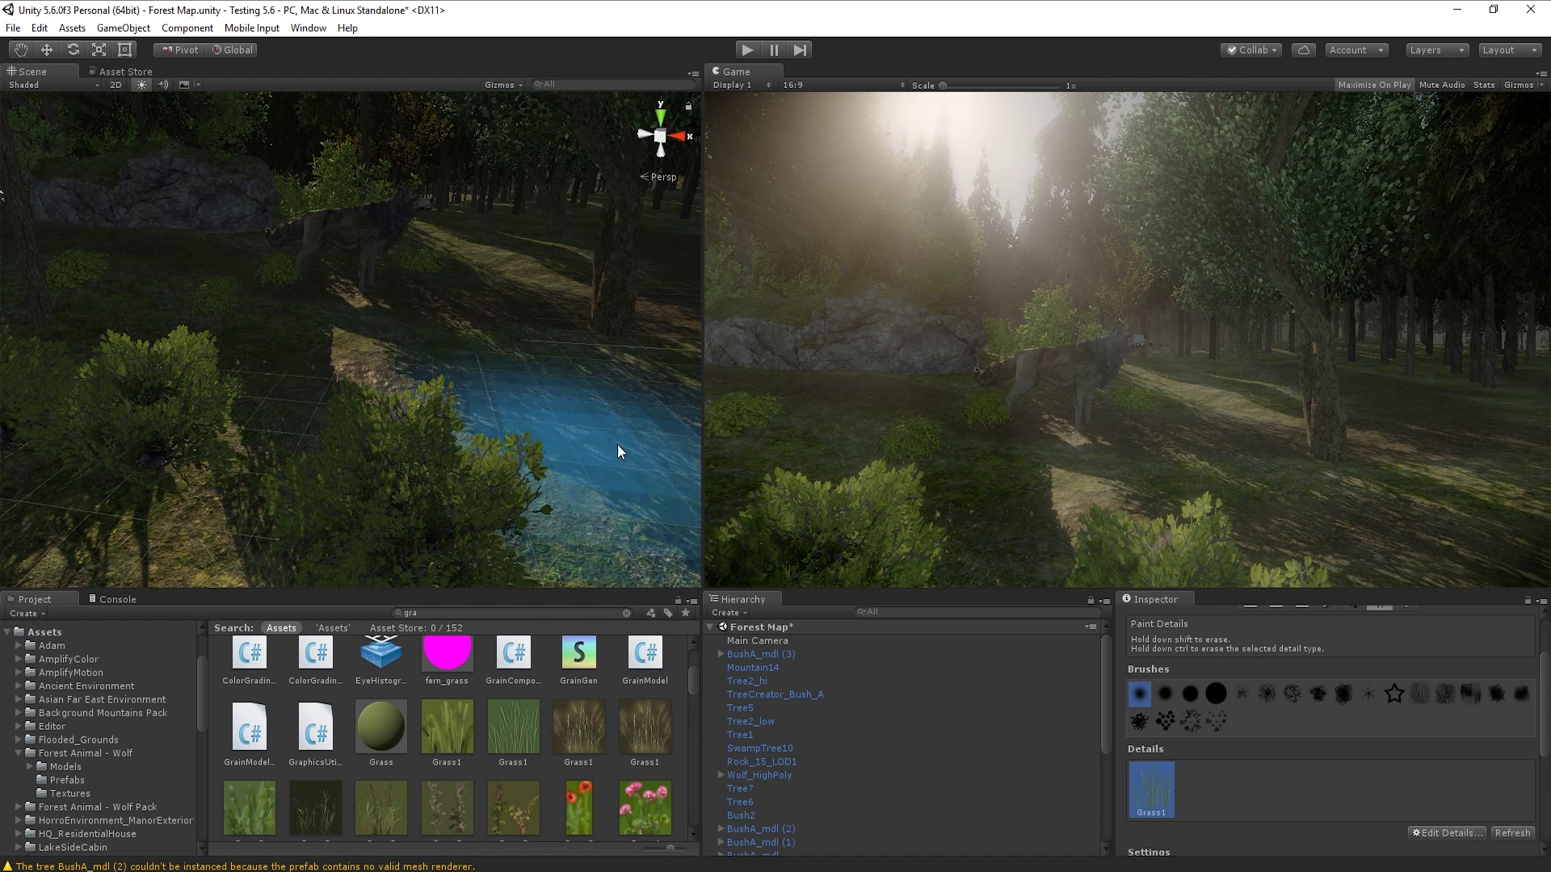
scroll(1333, 750, down, 5)
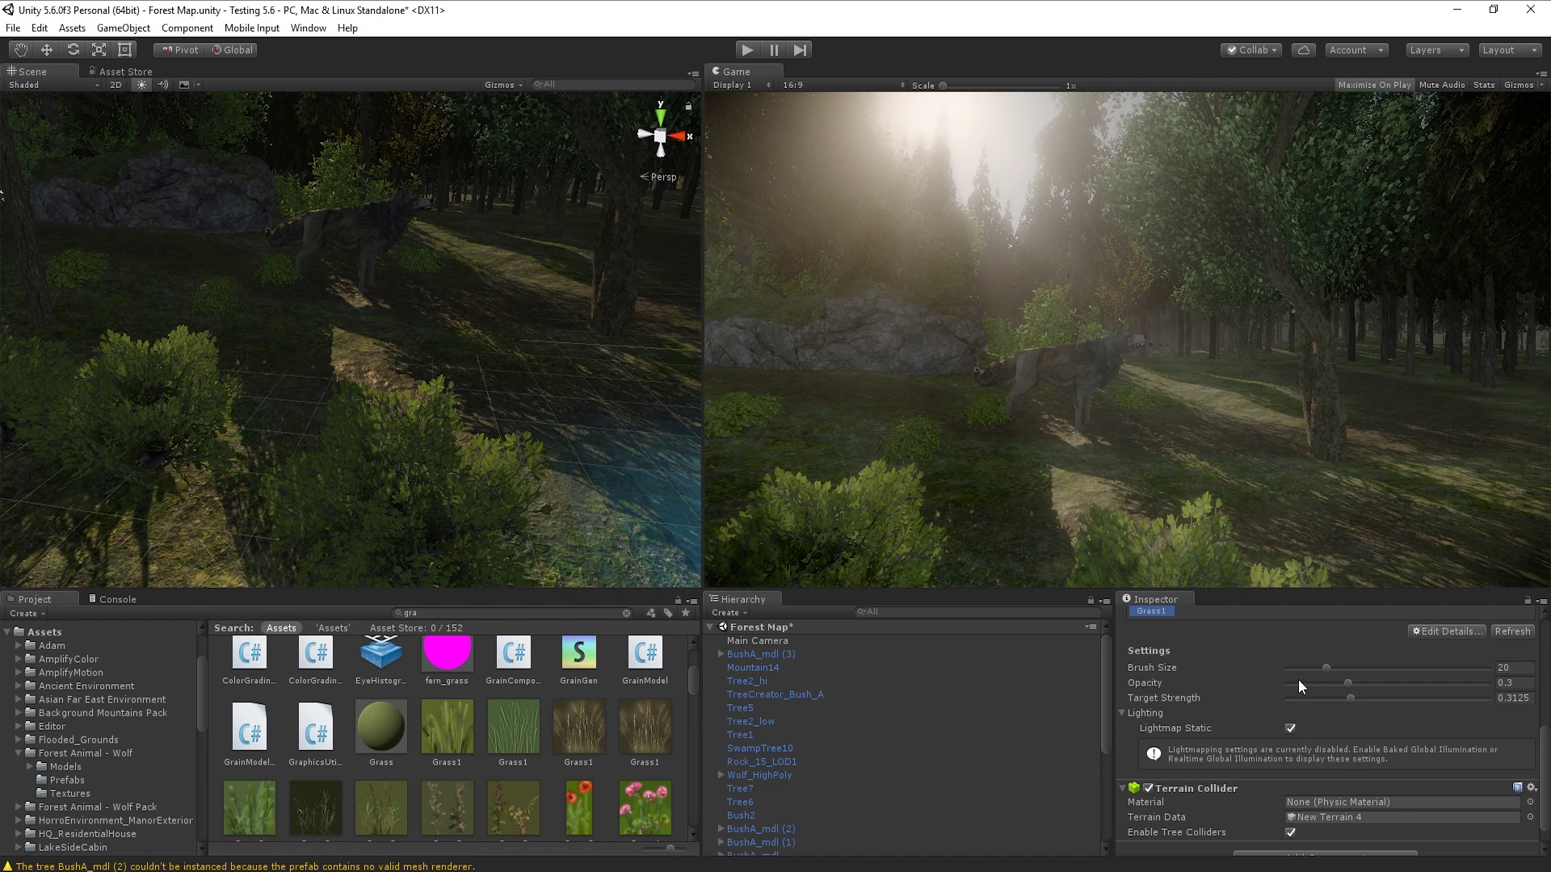
drag(1314, 671, 1302, 671)
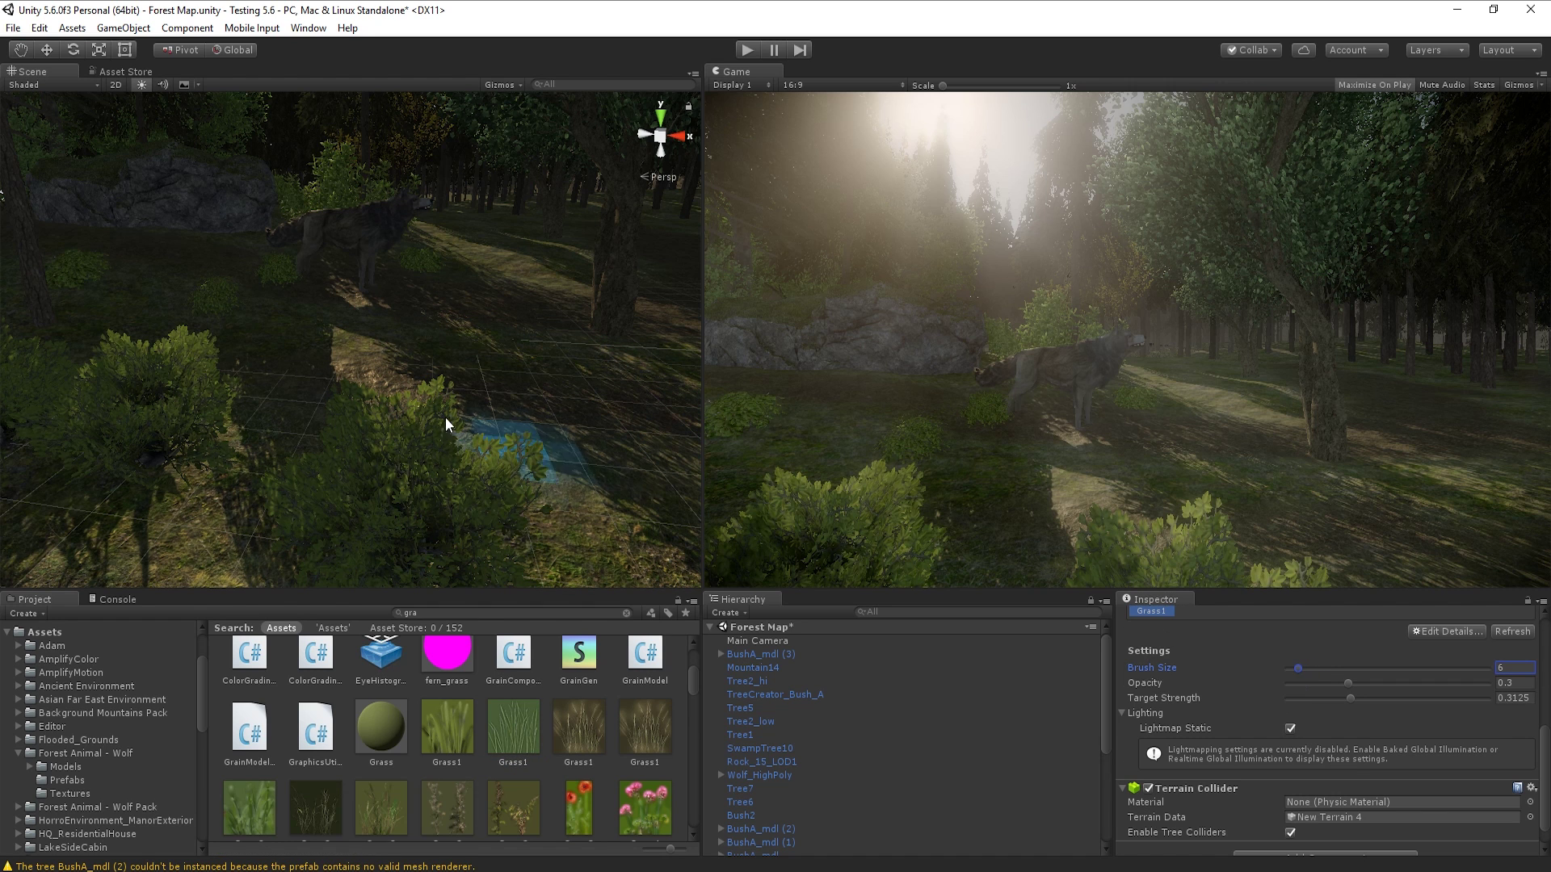
Paint a patch of Grass1 grass onto the forest path near the wolf.
right_drag(450, 422, 487, 376)
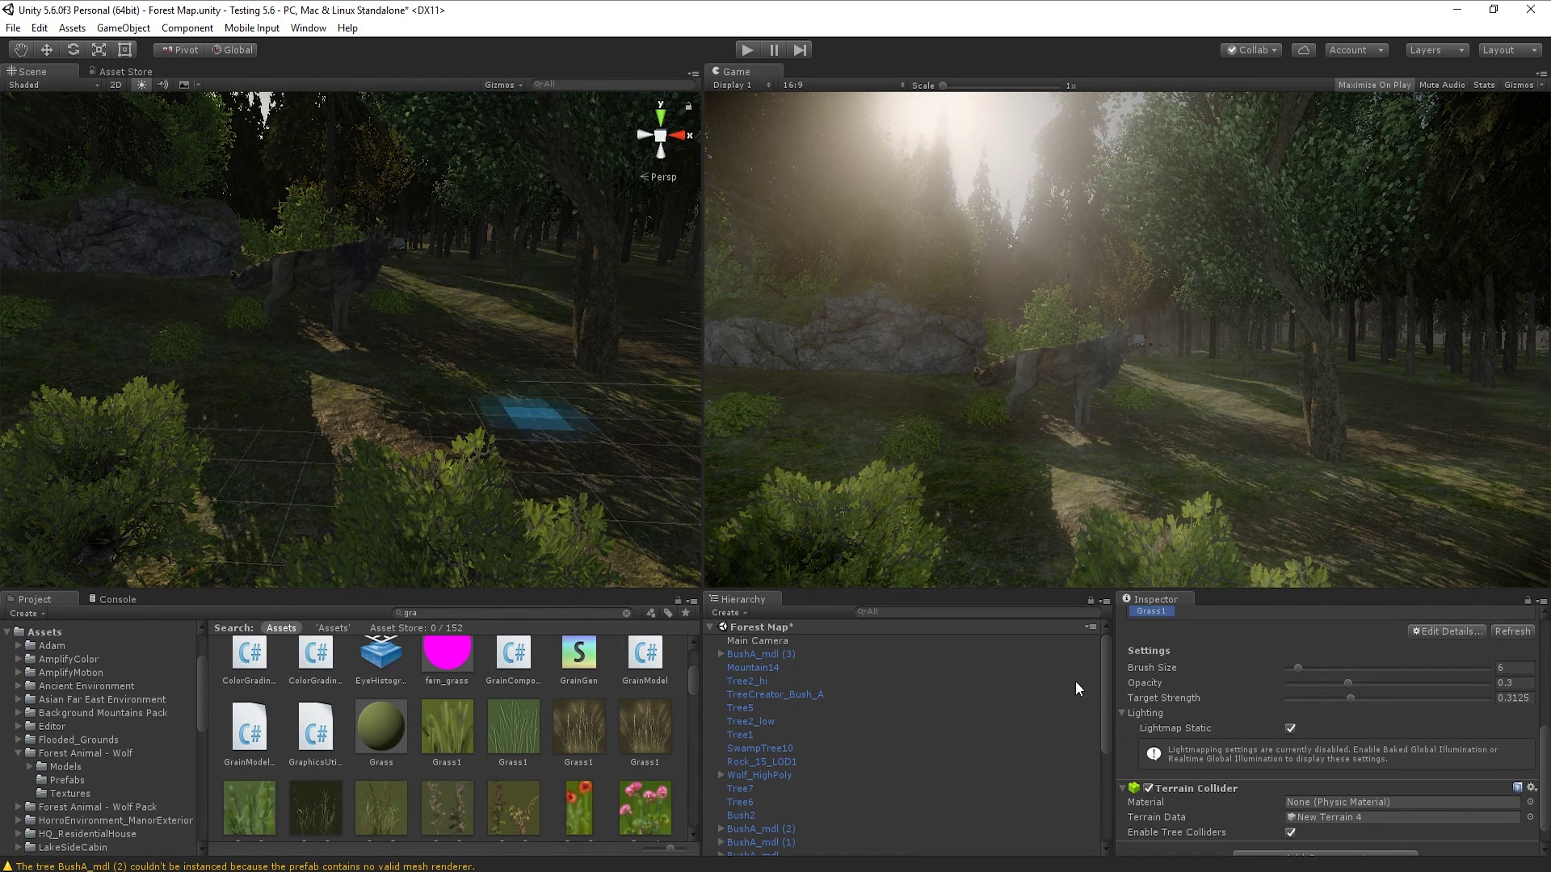
scroll(1238, 697, up, 3)
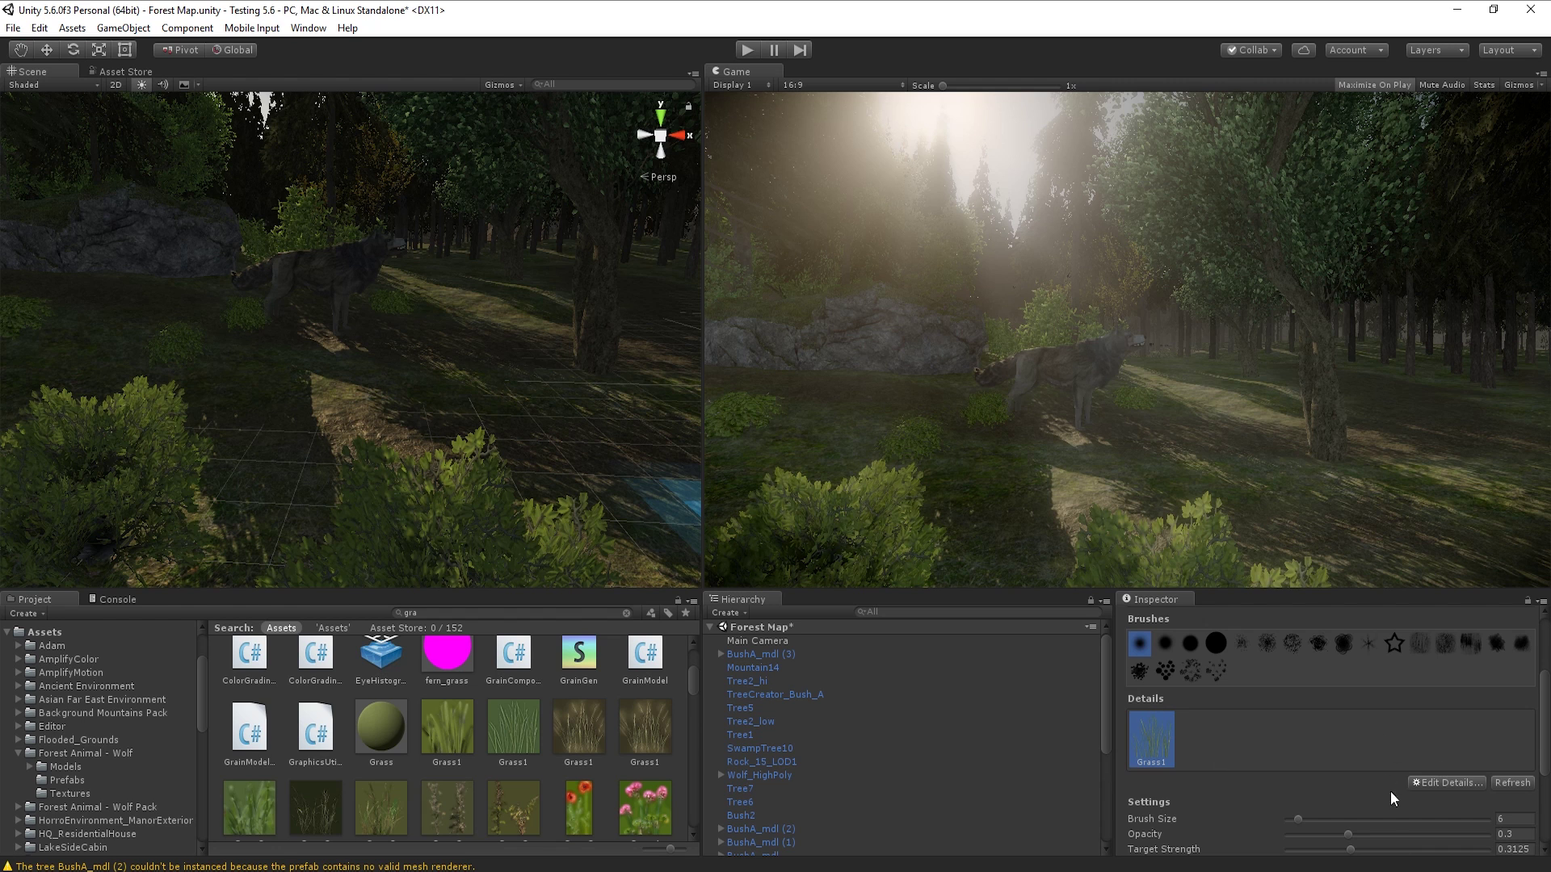
right_drag(409, 384, 534, 416)
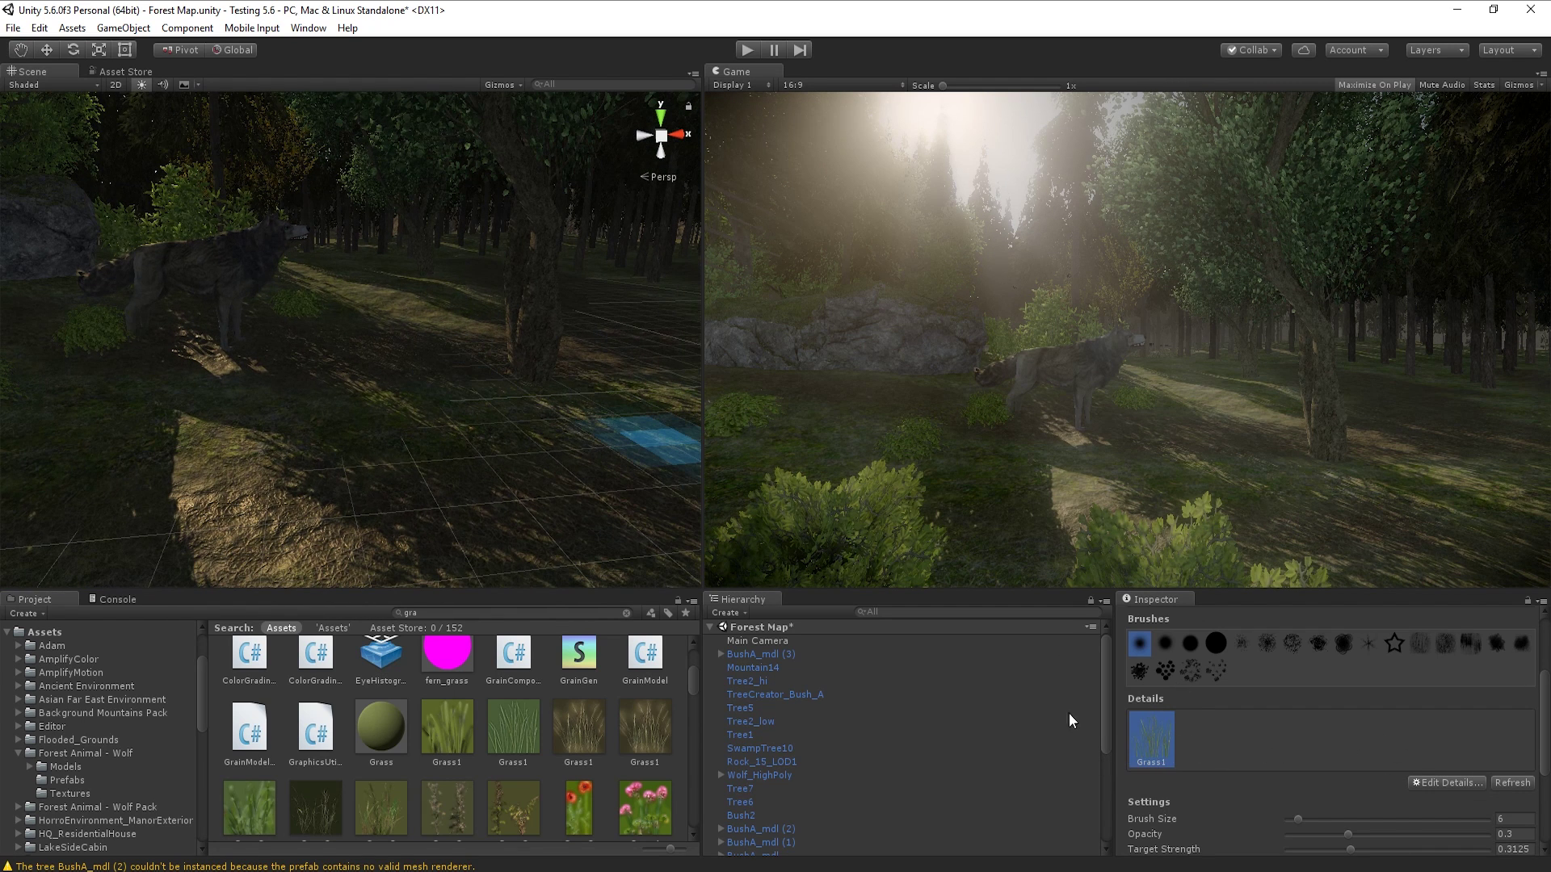
right_drag(565, 363, 519, 416)
mouse_move(519, 416)
mouse_down()
mouse_move(336, 416)
mouse_move(519, 409)
mouse_up()
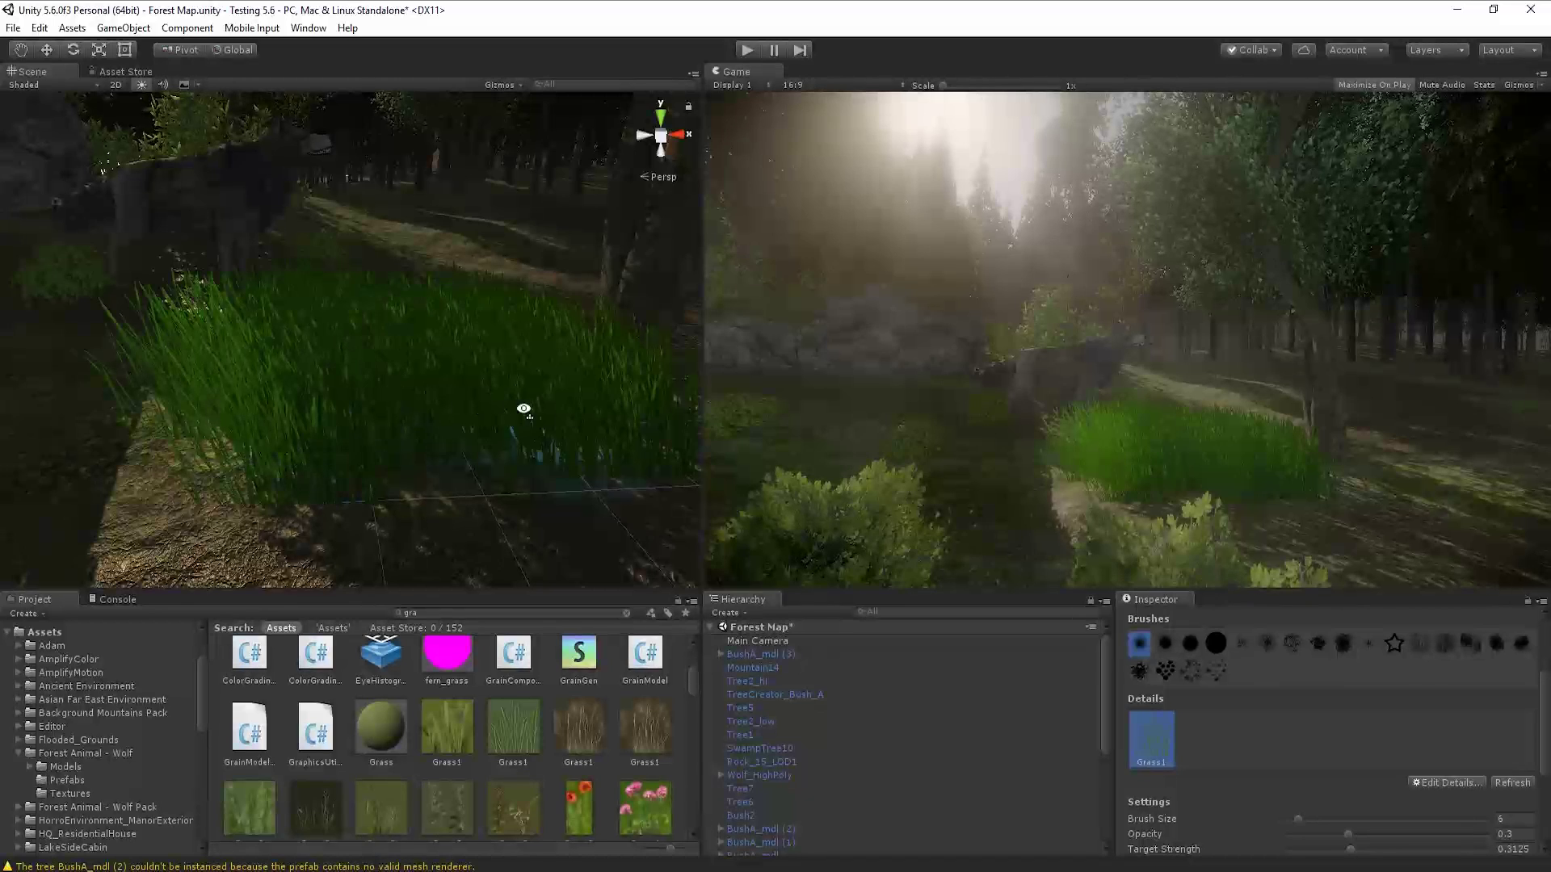
right_drag(519, 409, 495, 421)
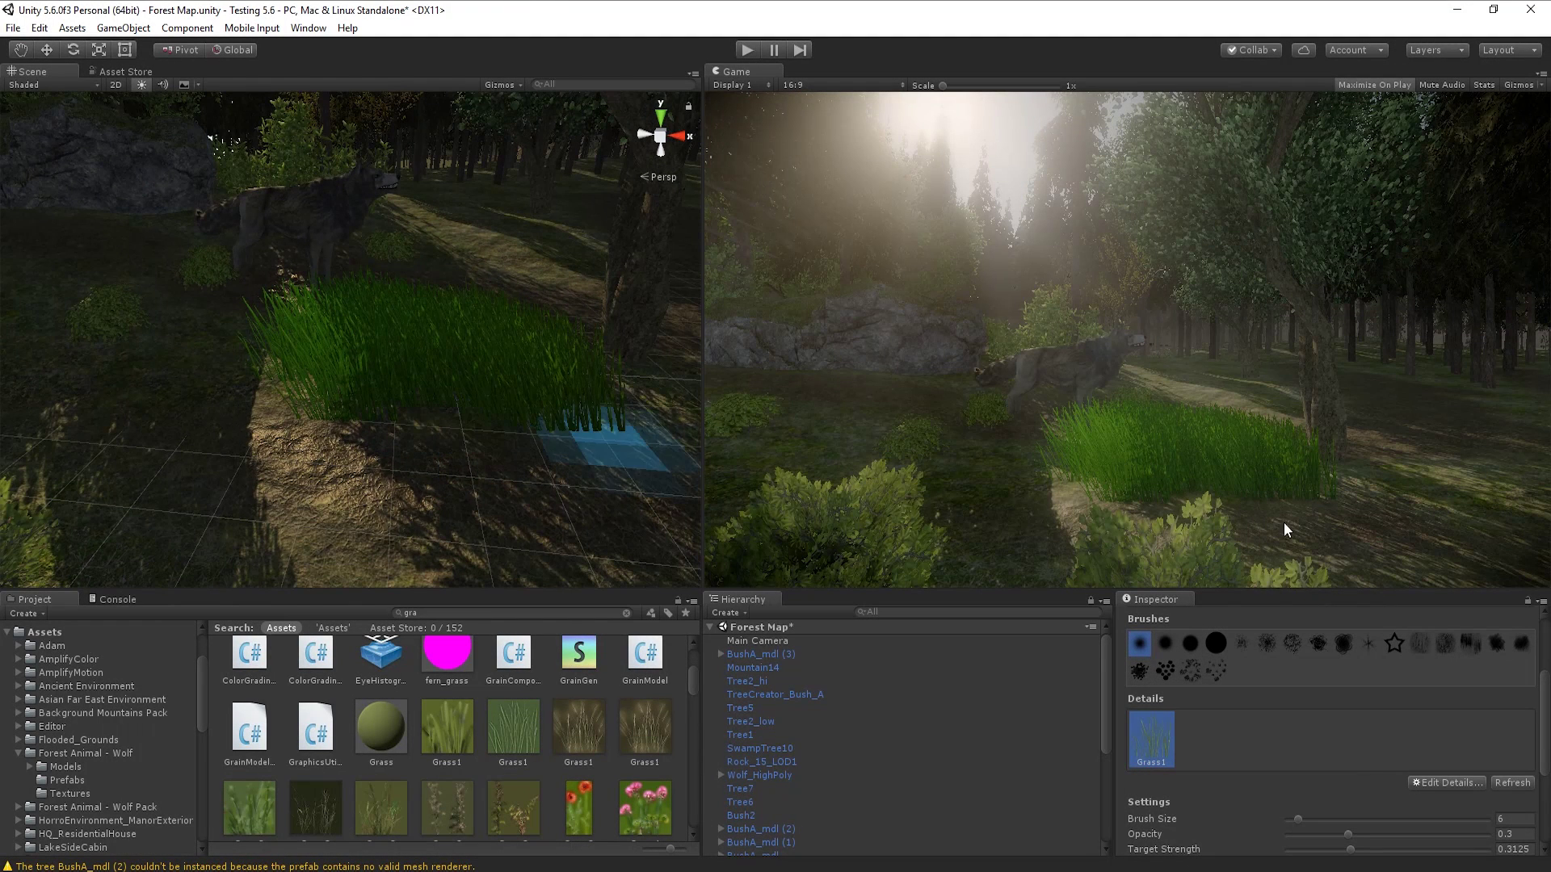
On Main Camera, toggle Post Processing, Ambient Occlusion and SSAO off to compare, then back on.
click(743, 641)
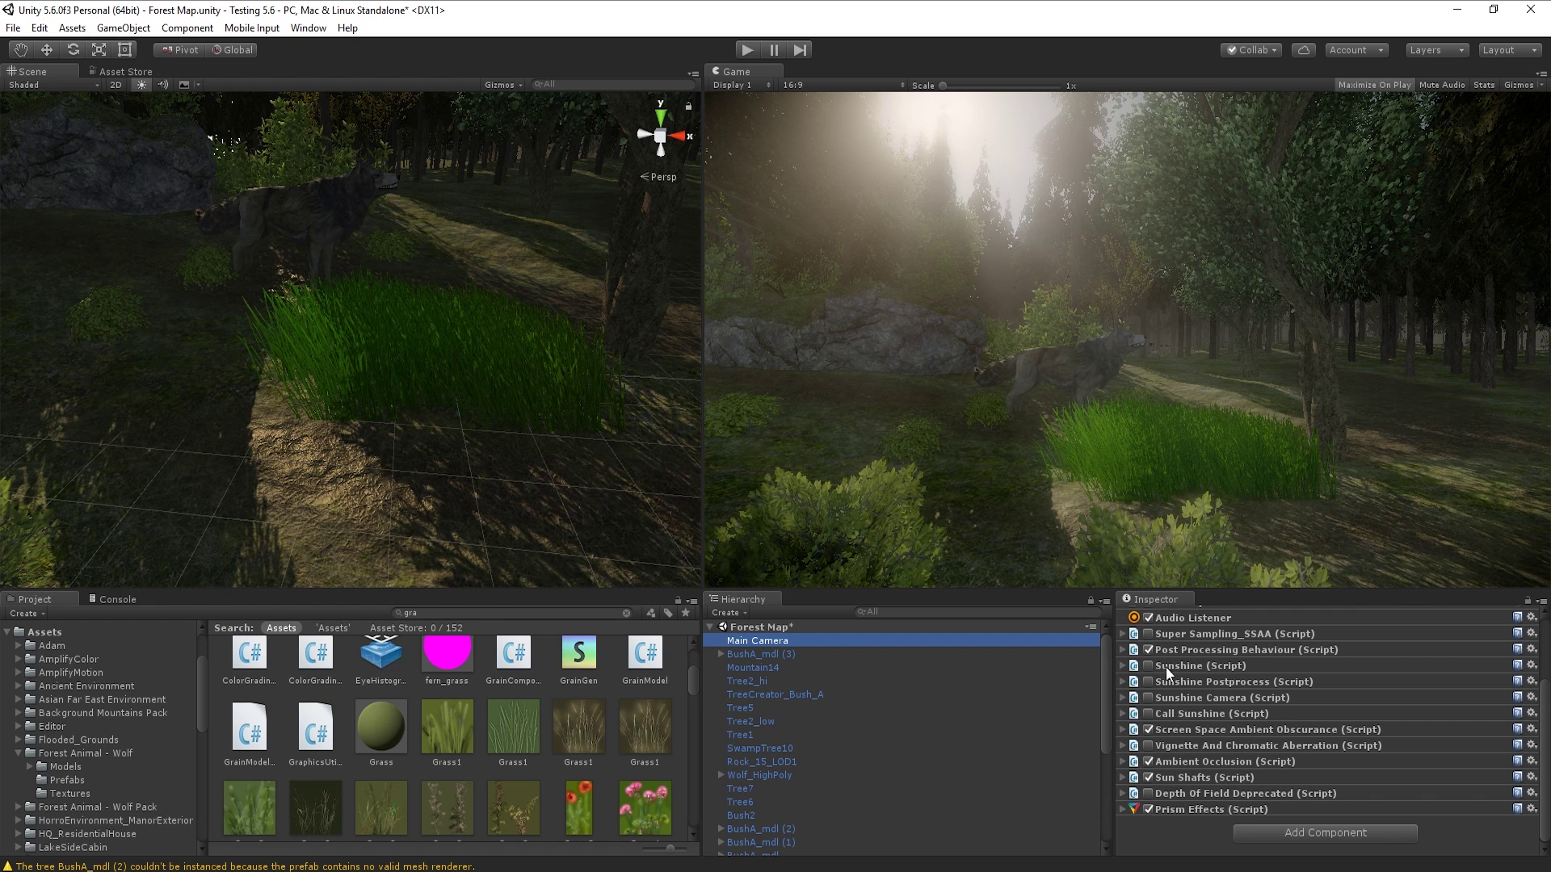
click(1149, 650)
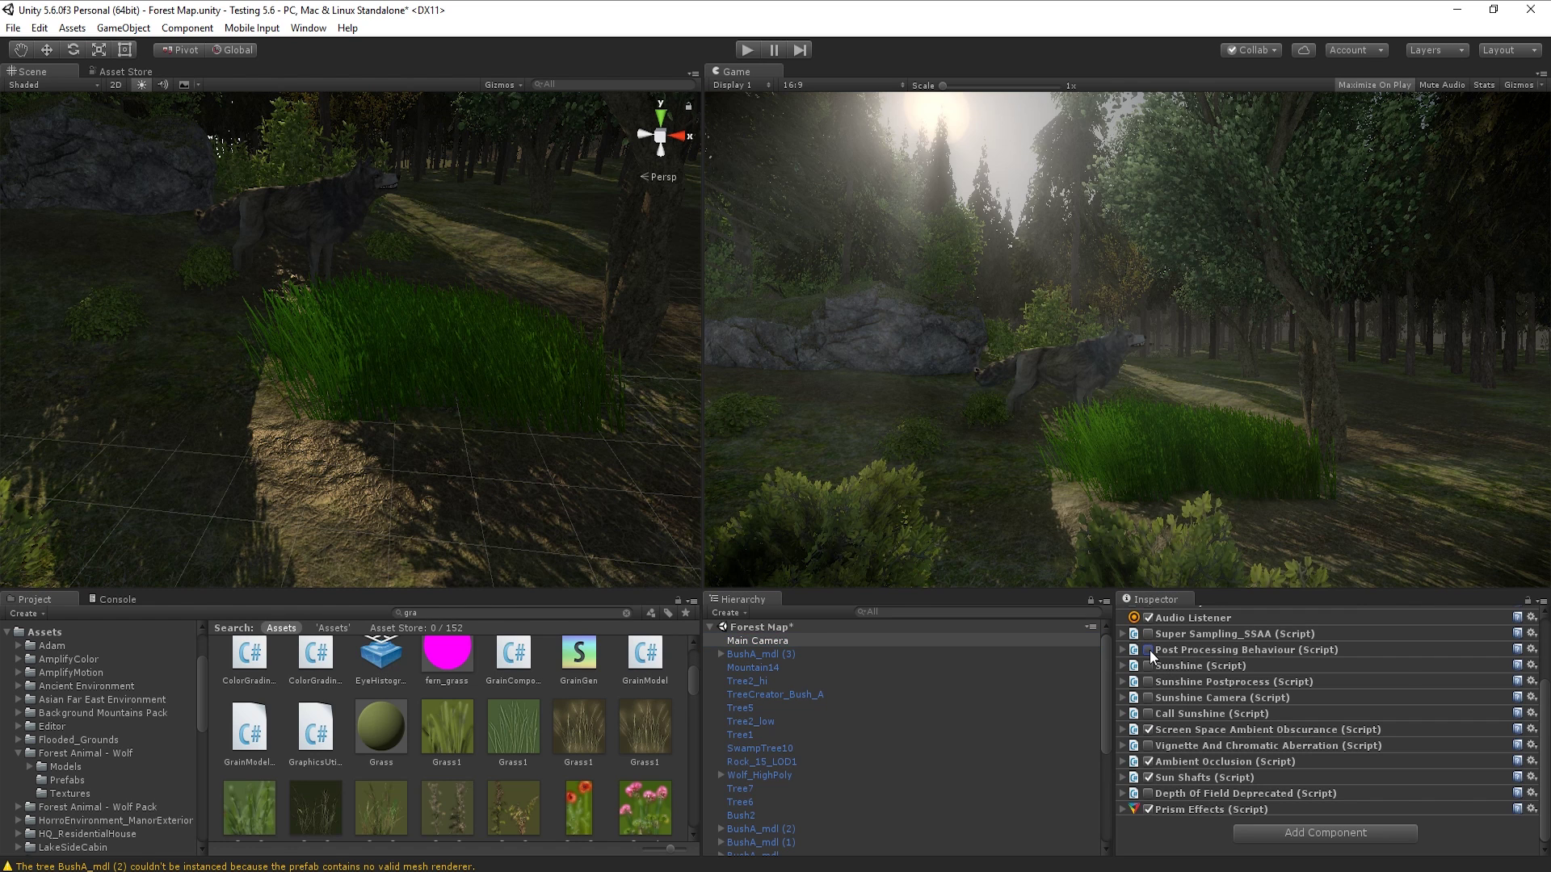
click(1149, 650)
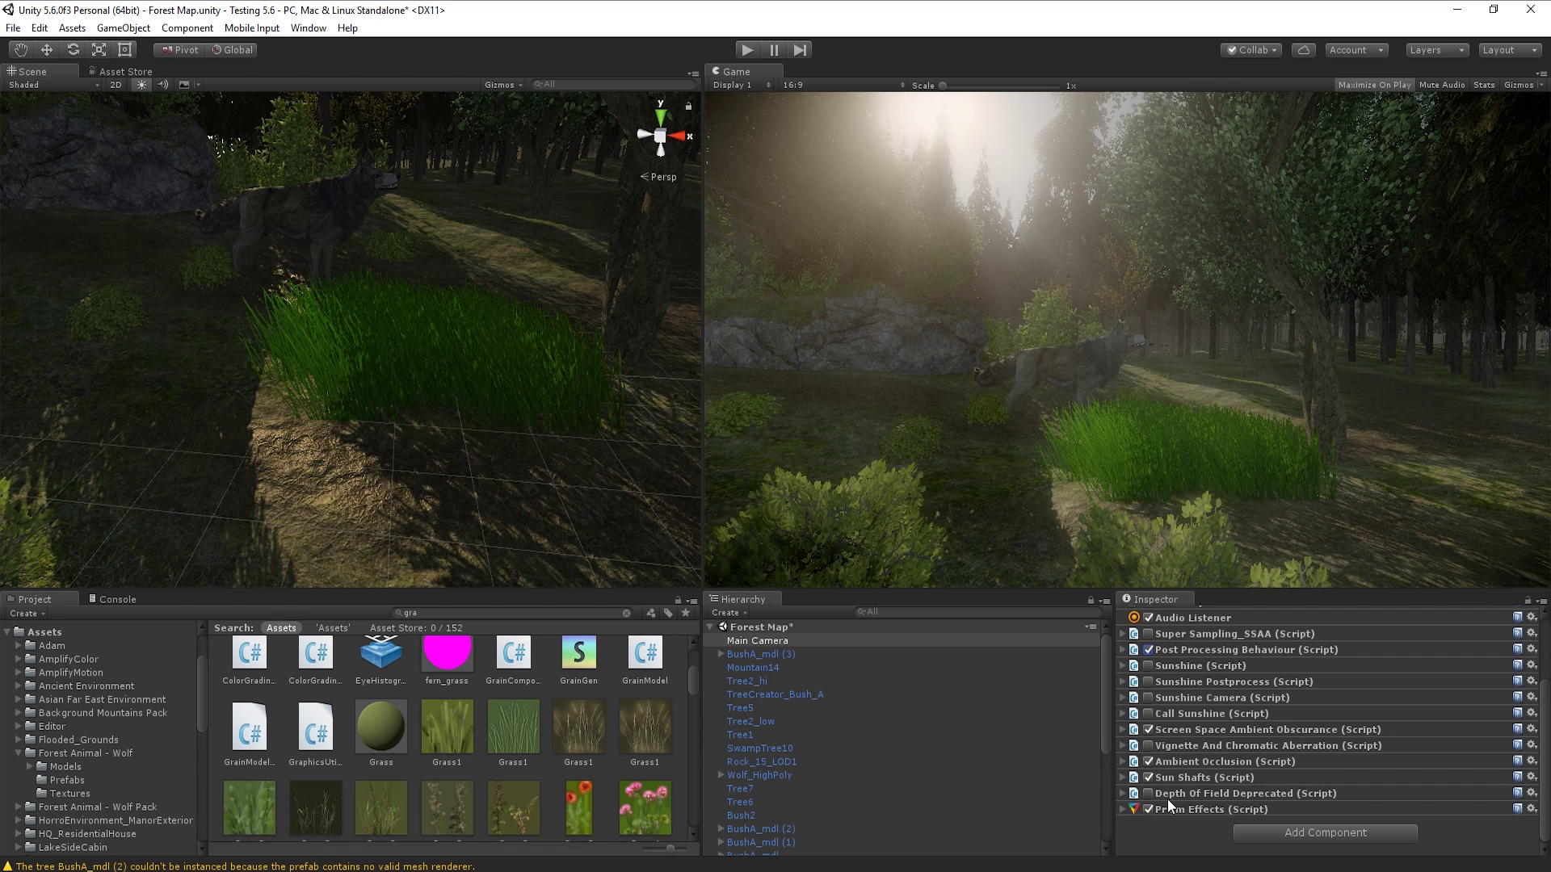
click(1148, 761)
click(1148, 761)
click(1149, 732)
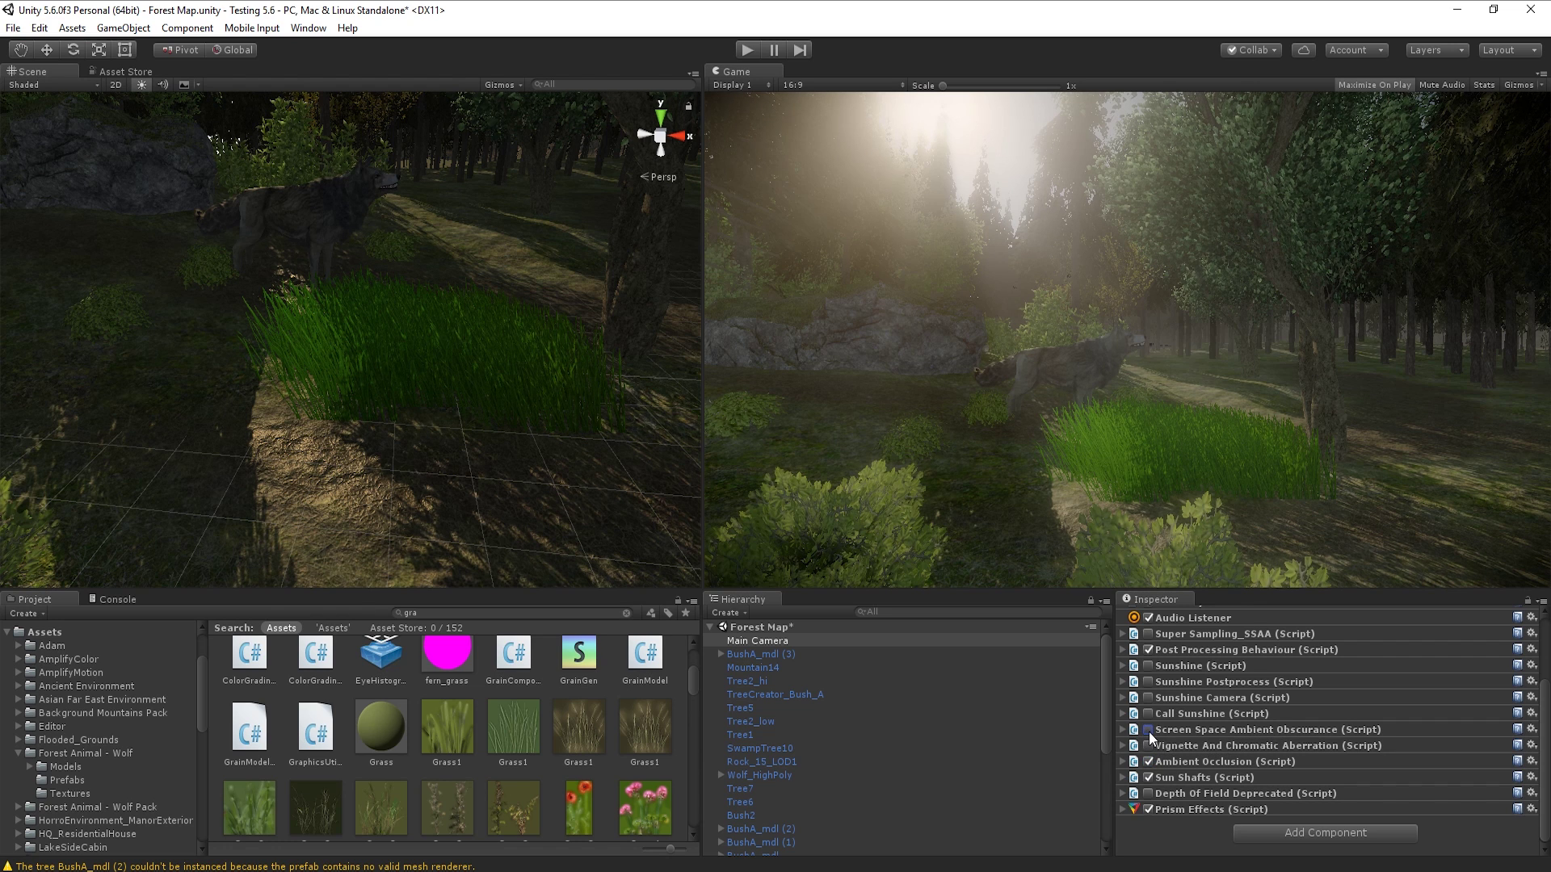
click(1149, 730)
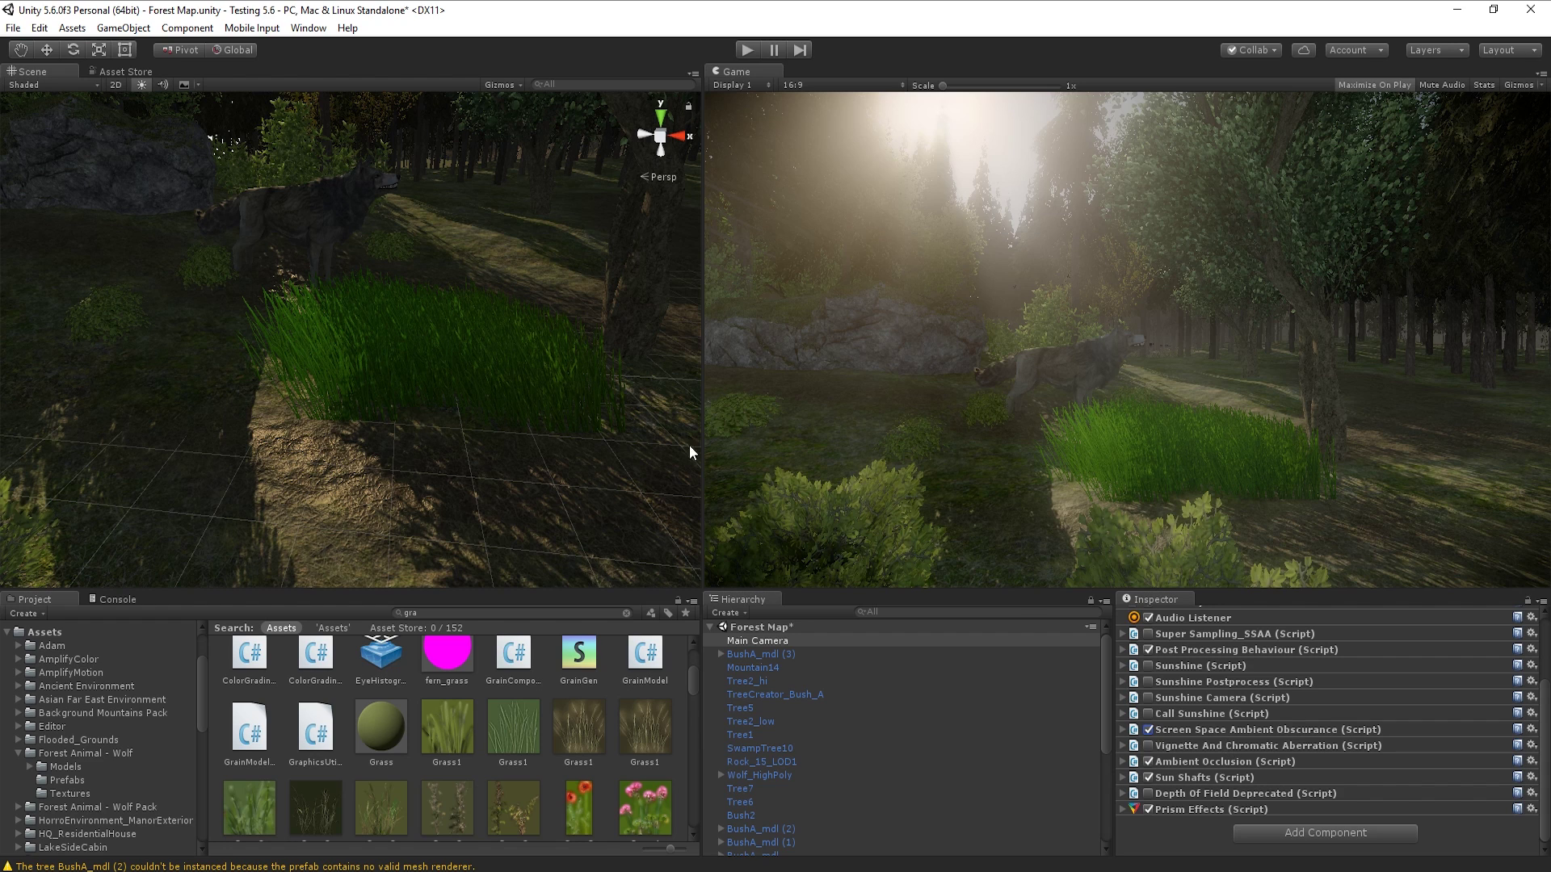
Select the forest terrain, view the grass patch, and bring up its Edit Details options.
click(470, 411)
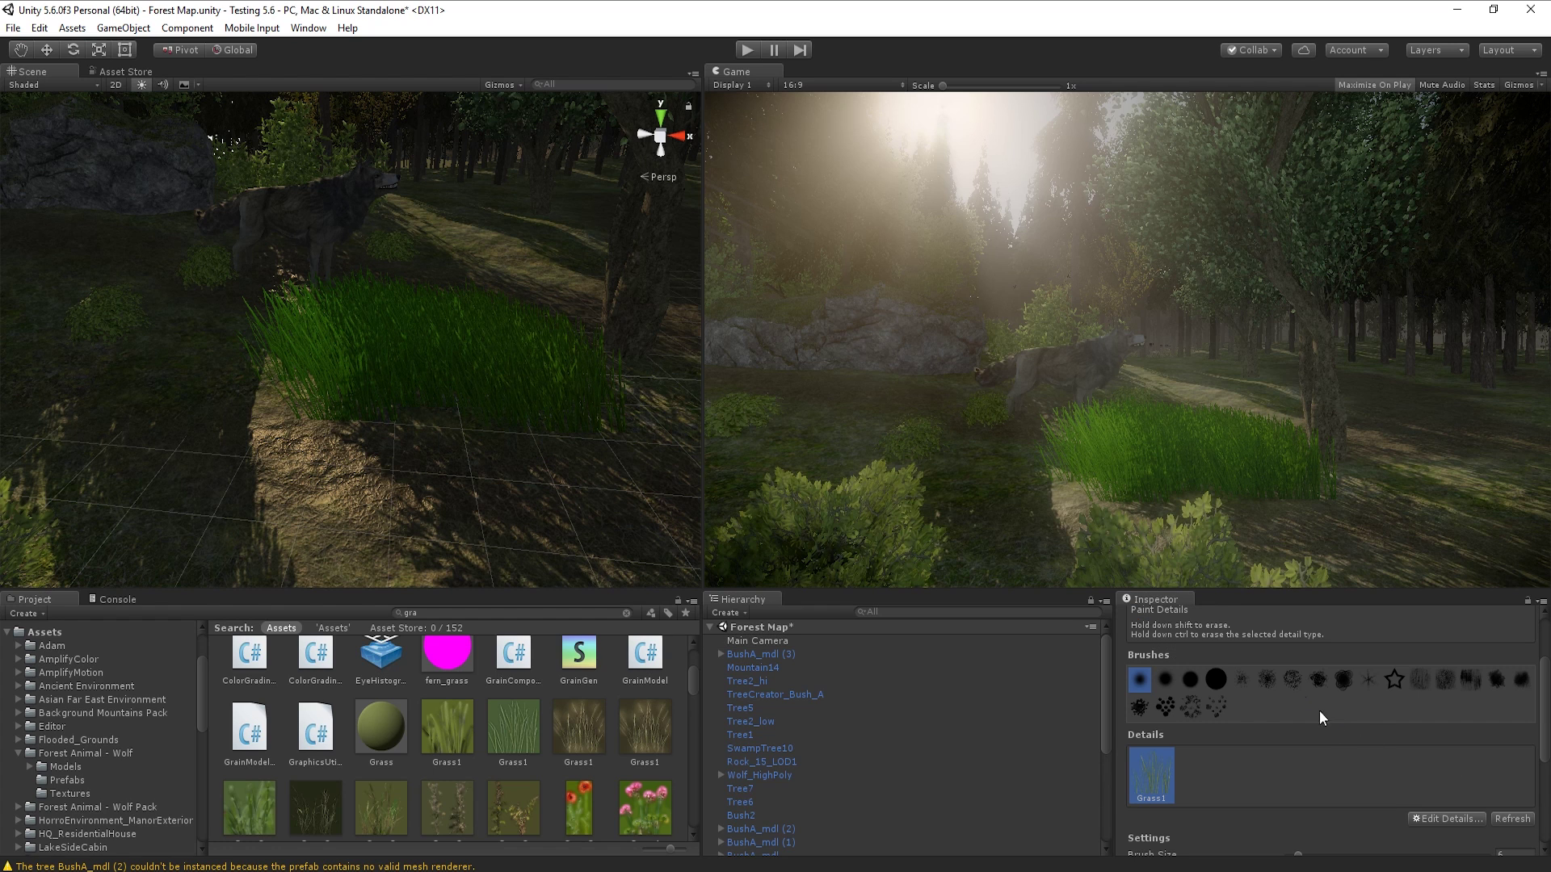
right_drag(425, 415, 414, 418)
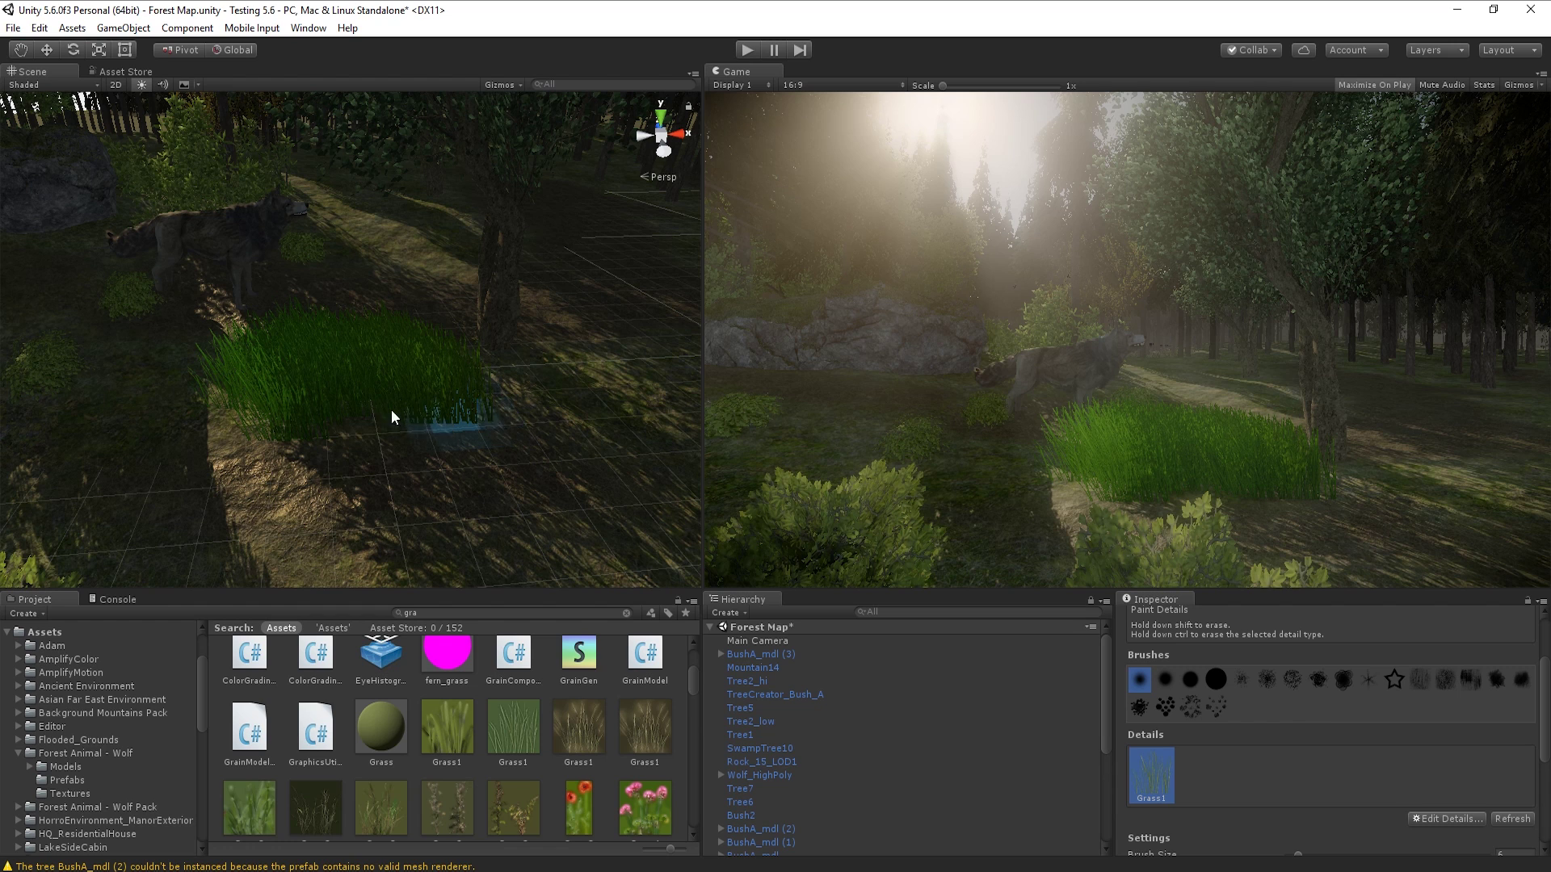
click(1432, 816)
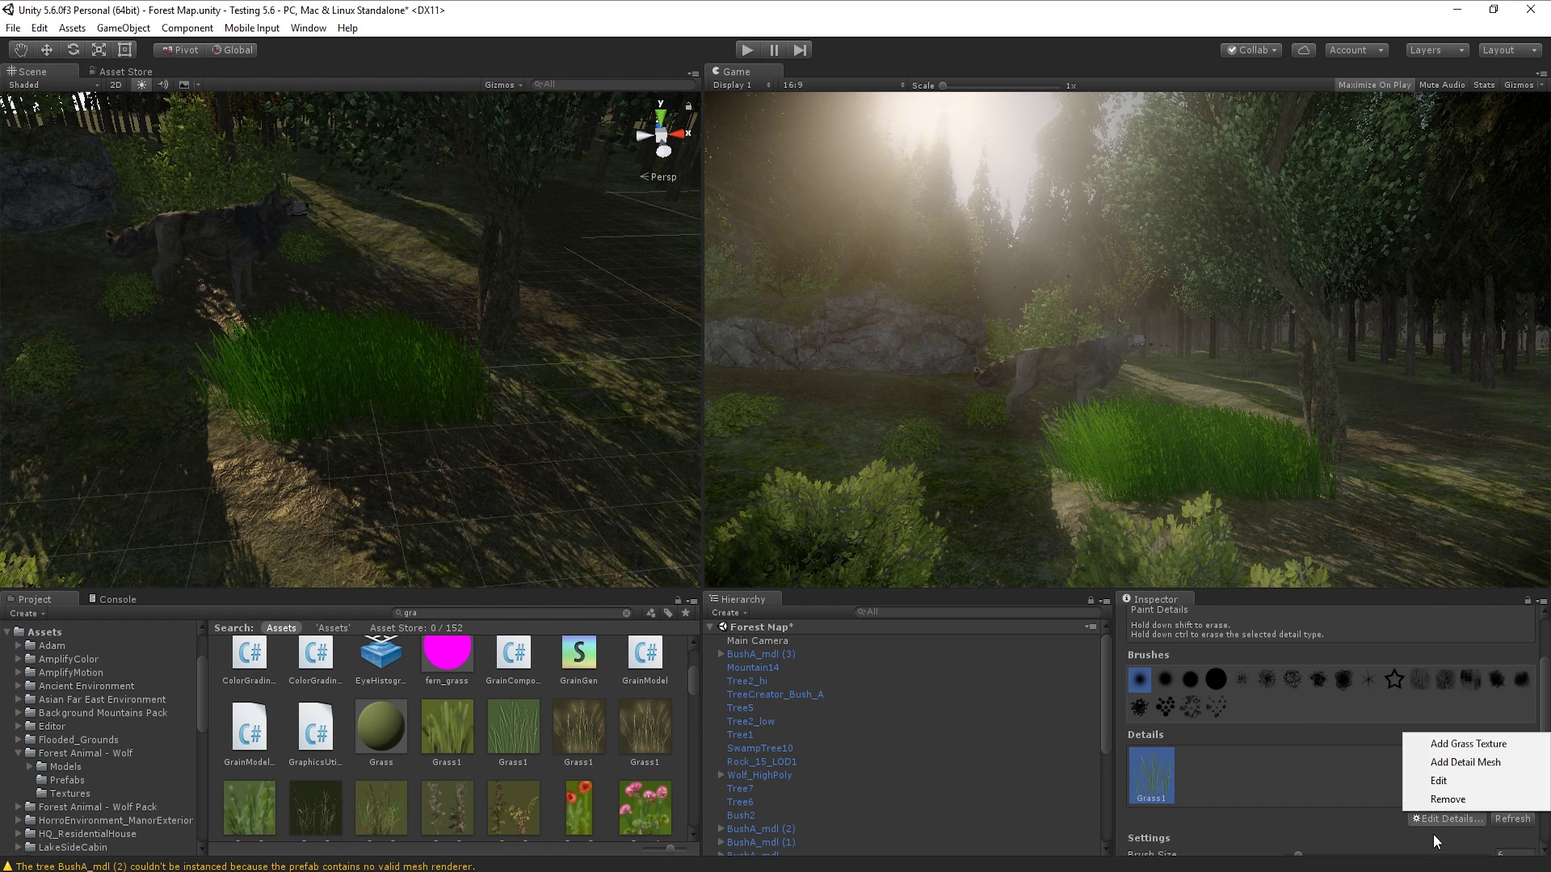
Edit the Grass1 grass texture to Min Width 0.5 and Max Width 1.
click(1445, 787)
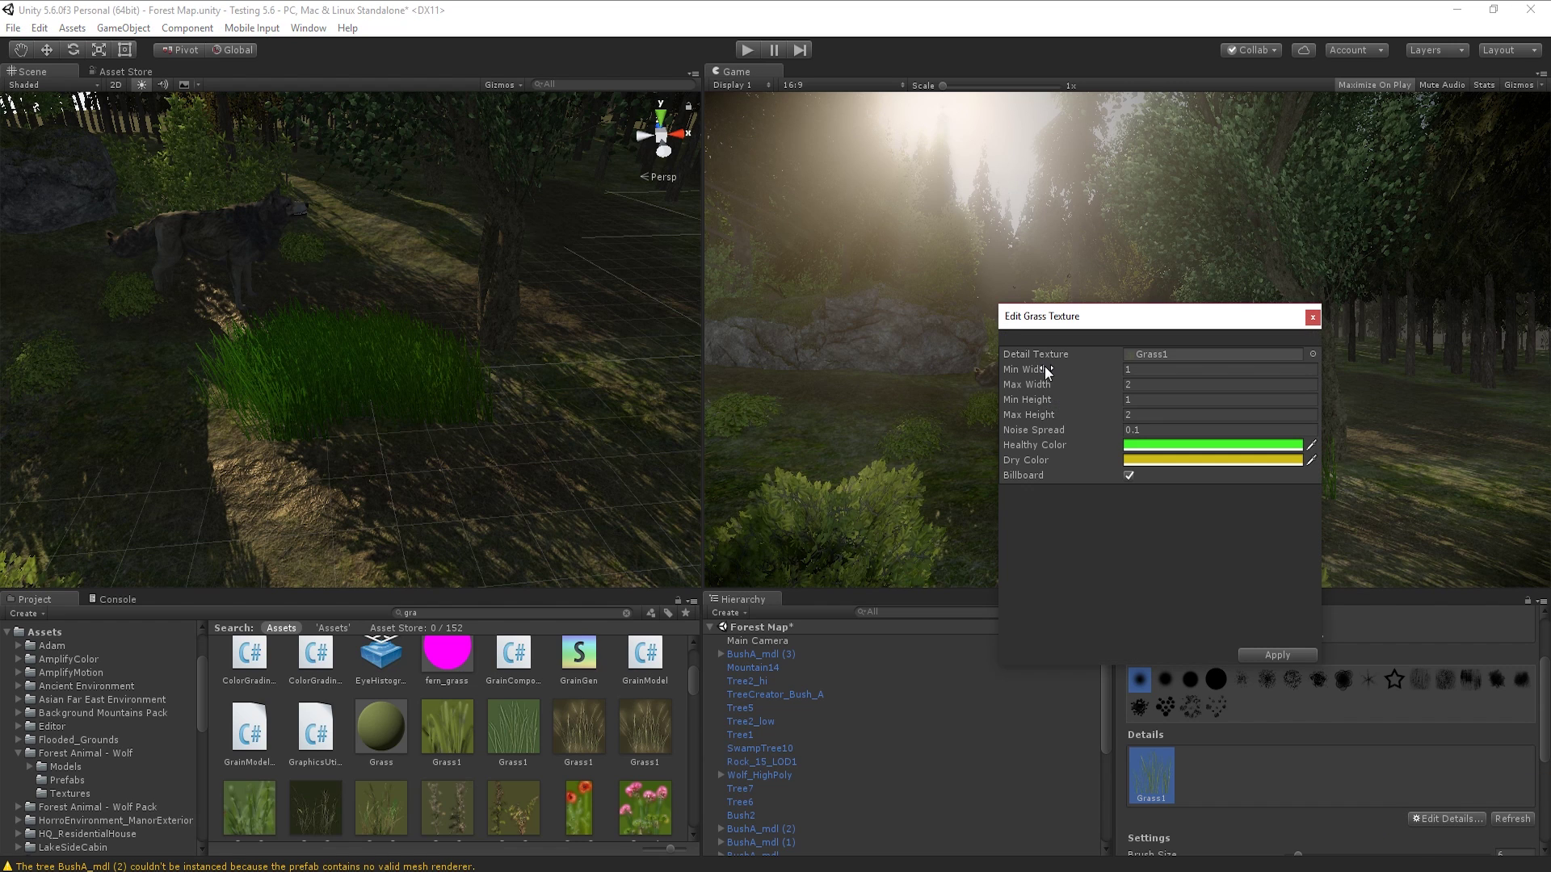
click(1214, 368)
text(0.5)
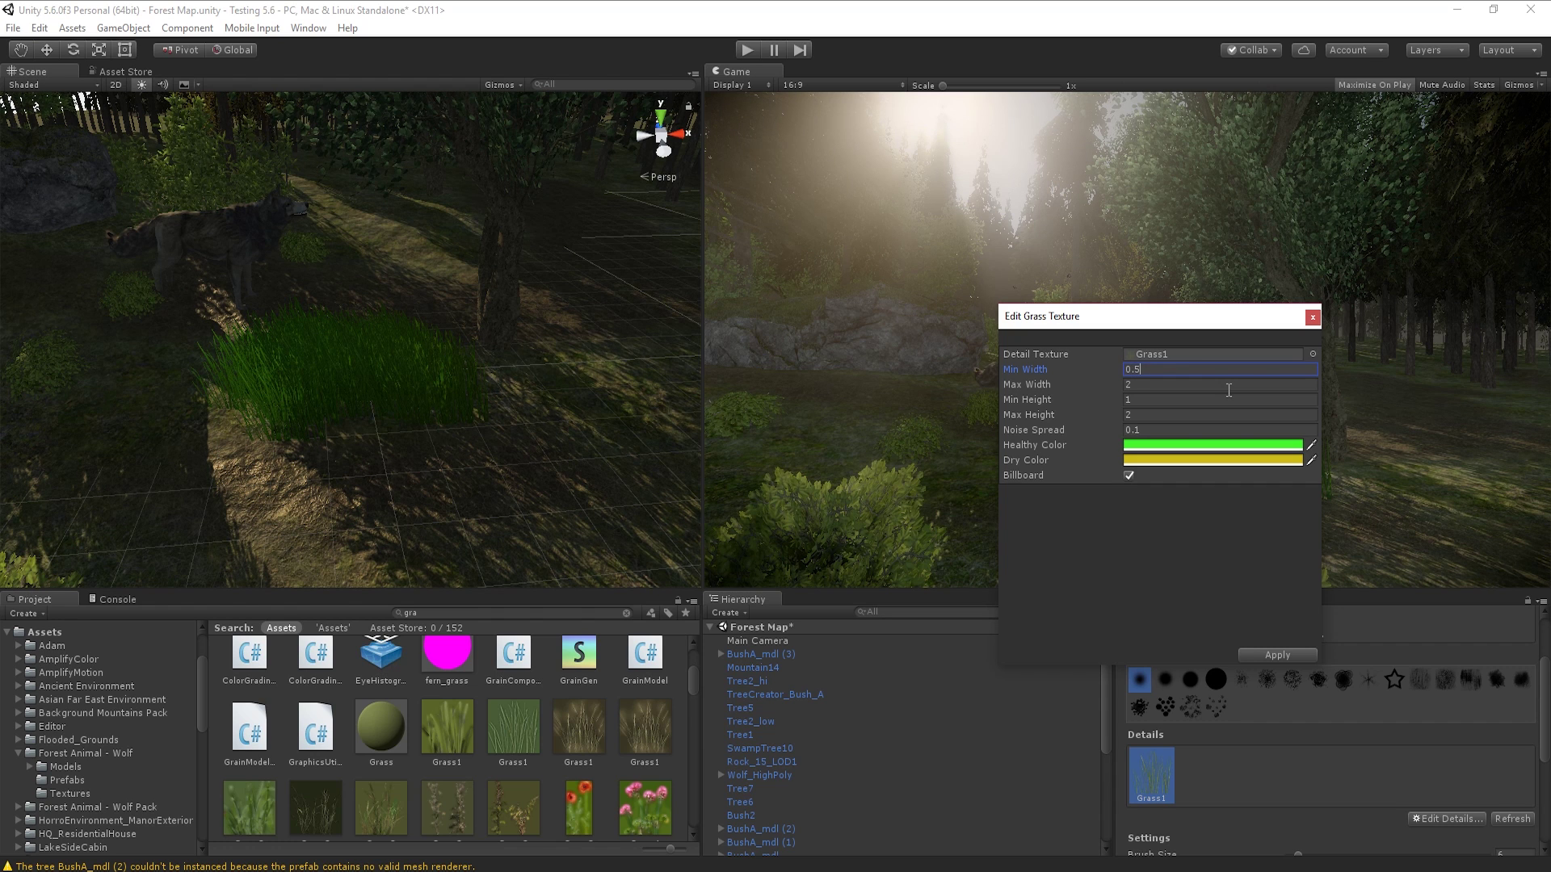
click(1228, 390)
text(1)
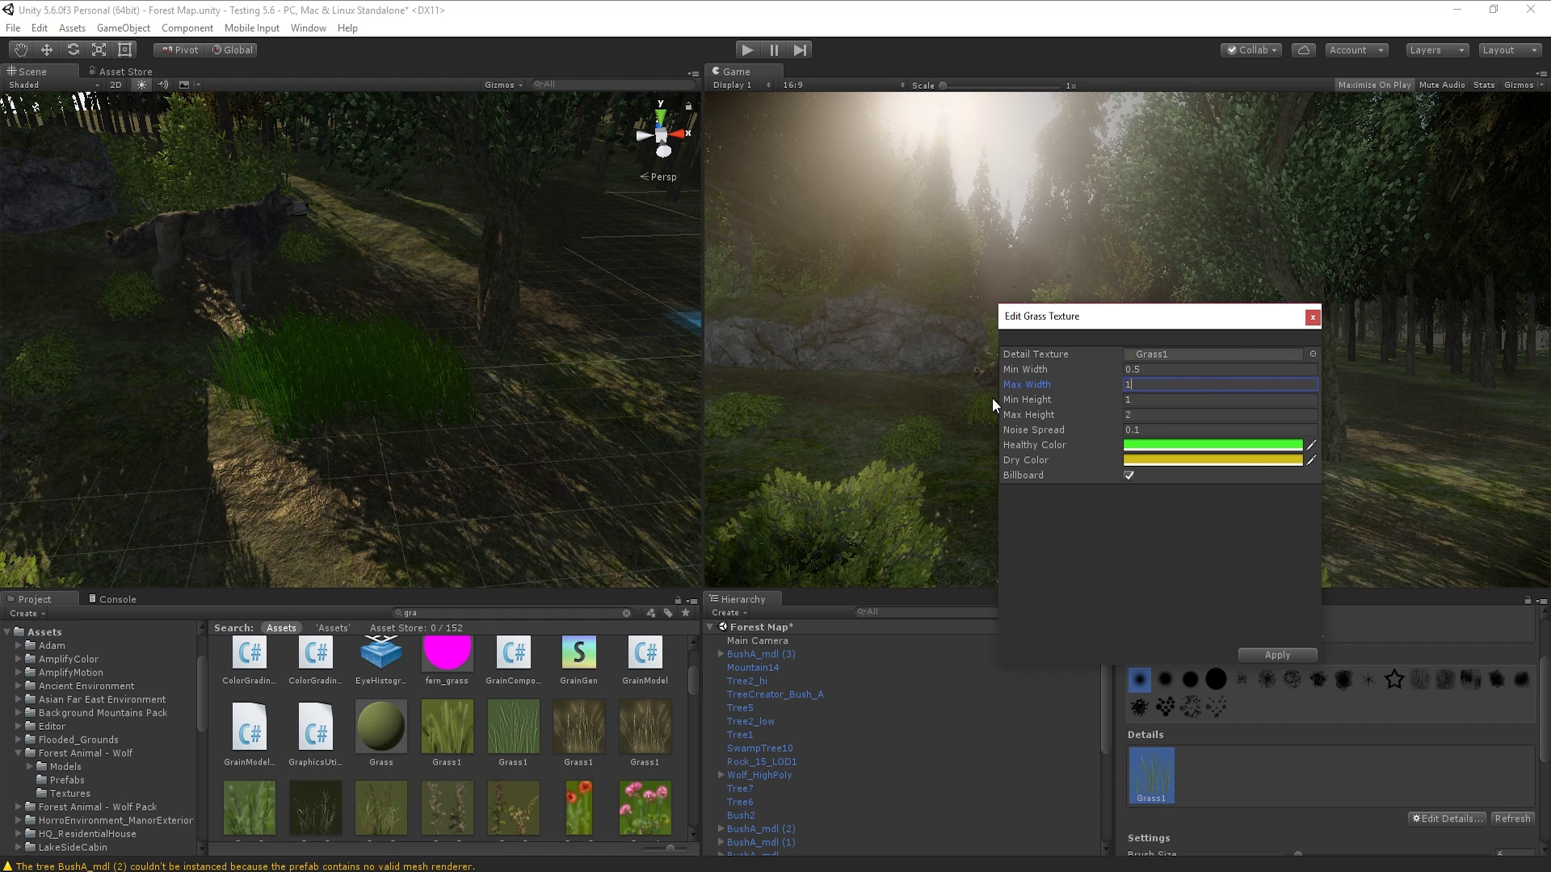
drag(1104, 315, 690, 567)
scroll(328, 305, up, 5)
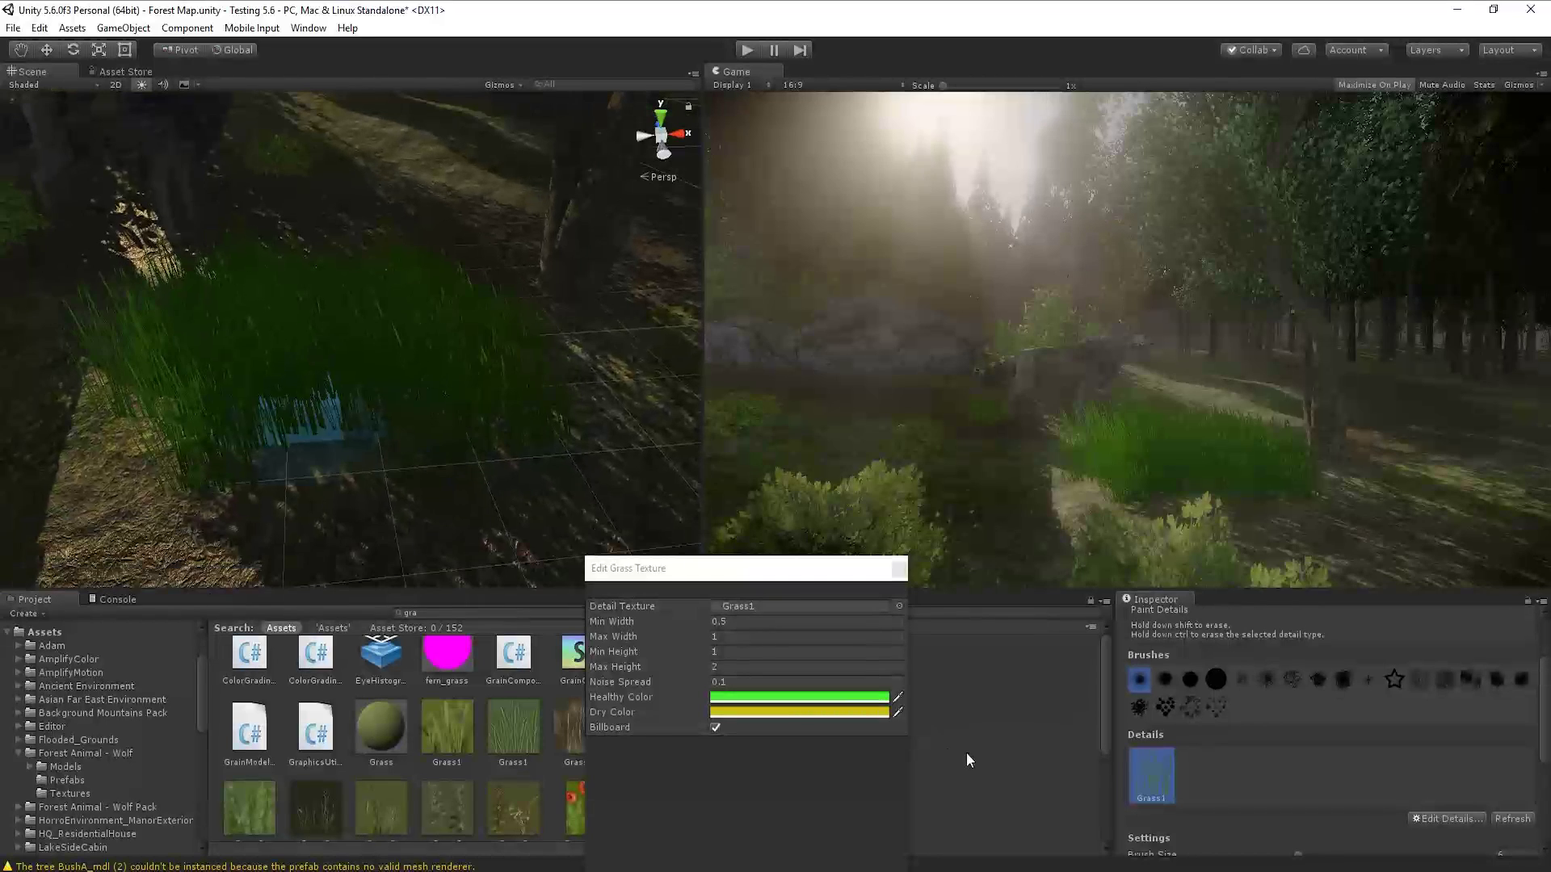